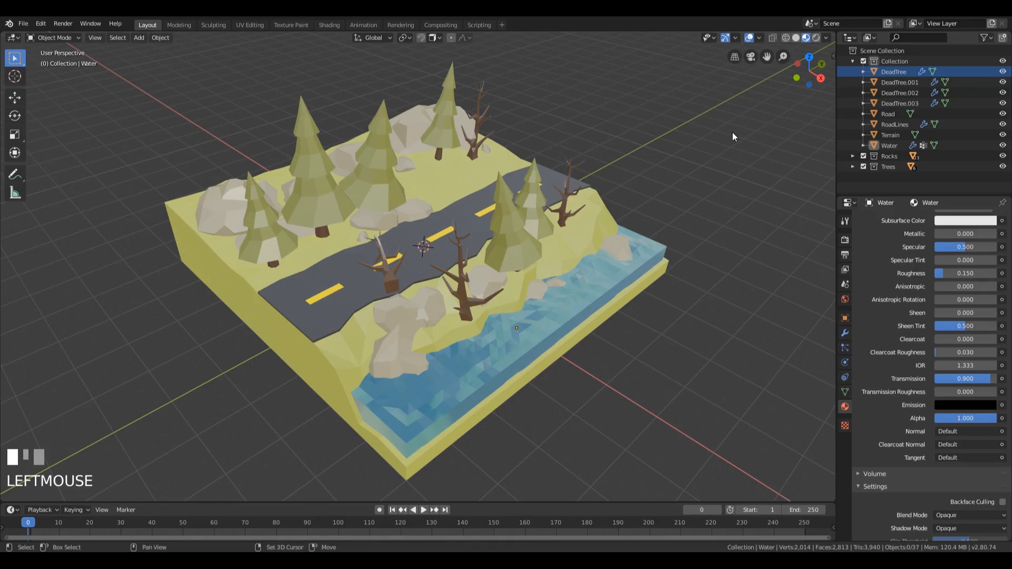
- Center the 3D cursor at the world origin and frame the whole landscape scene
key(shift+c)
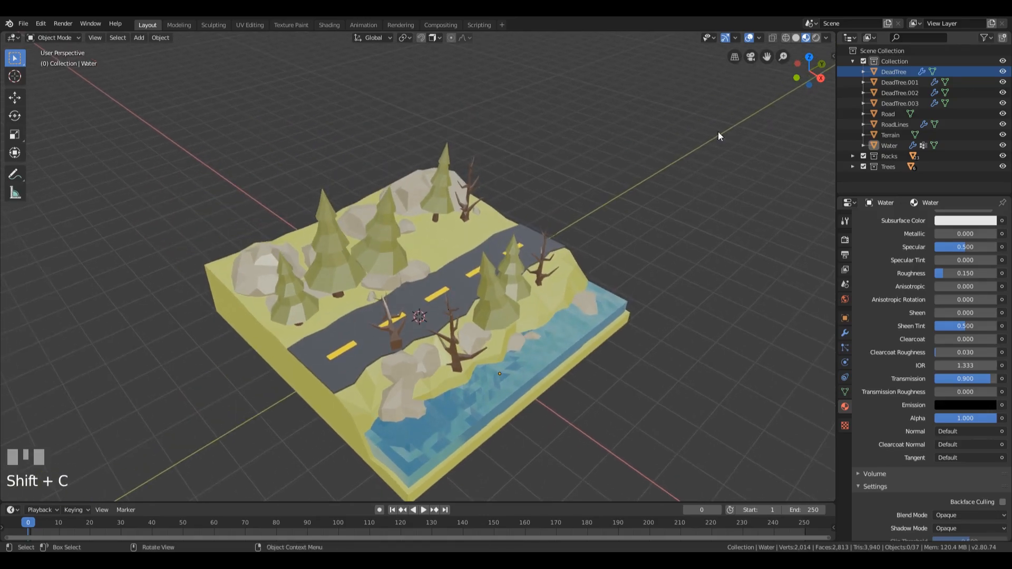
click(99, 38)
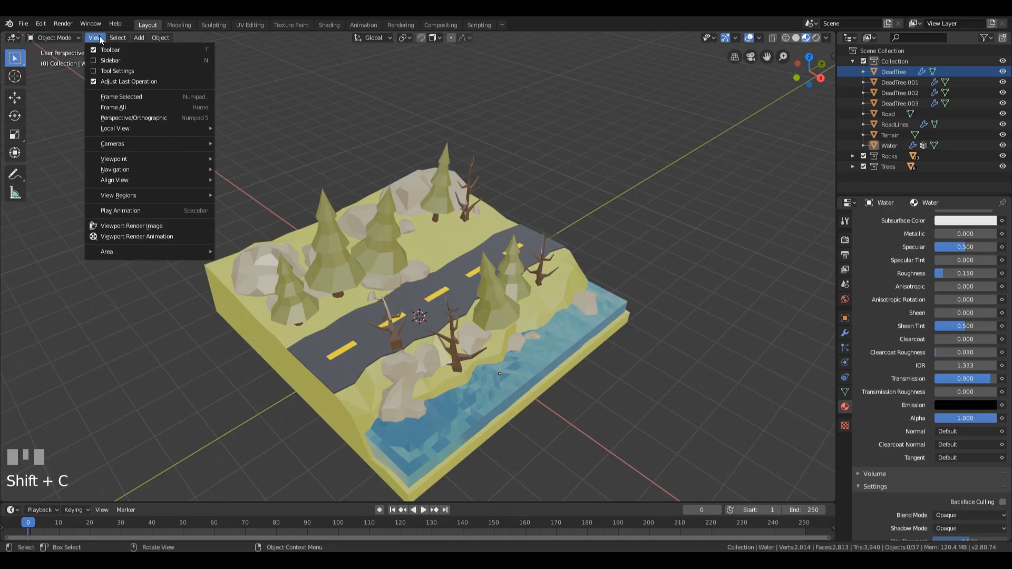
mouse_move(178, 184)
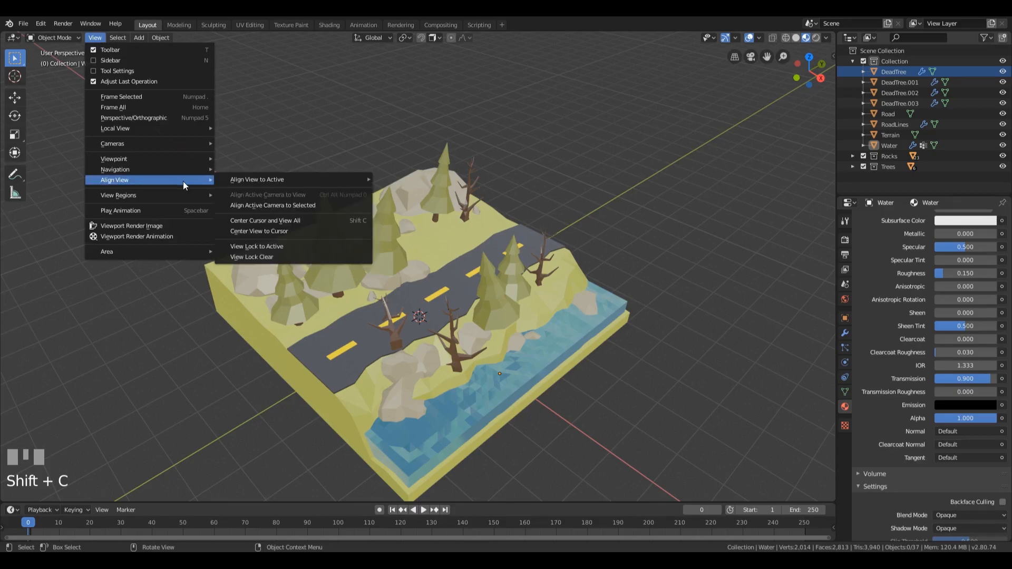
click(356, 221)
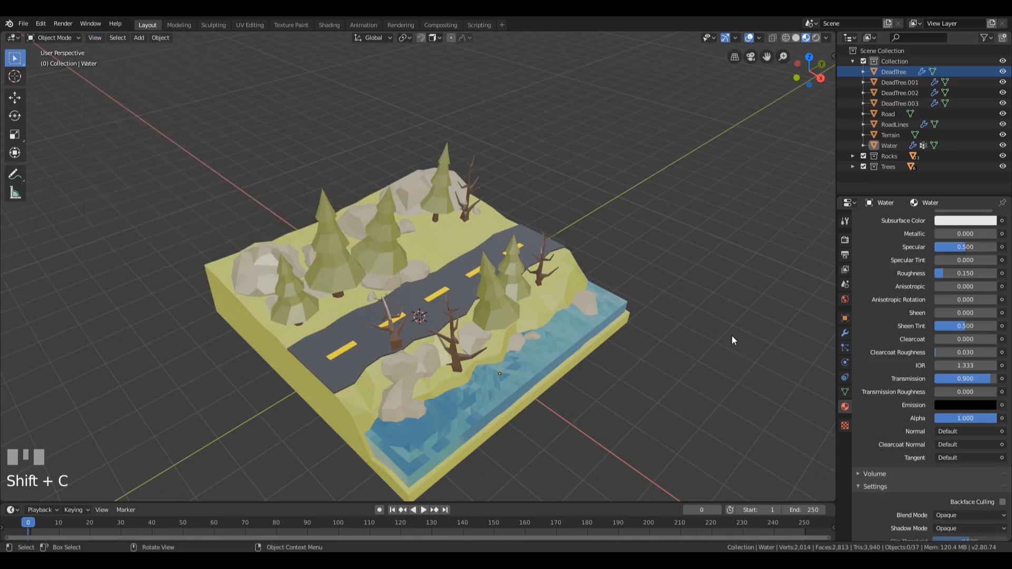
shift+middle_drag(593, 311, 414, 318)
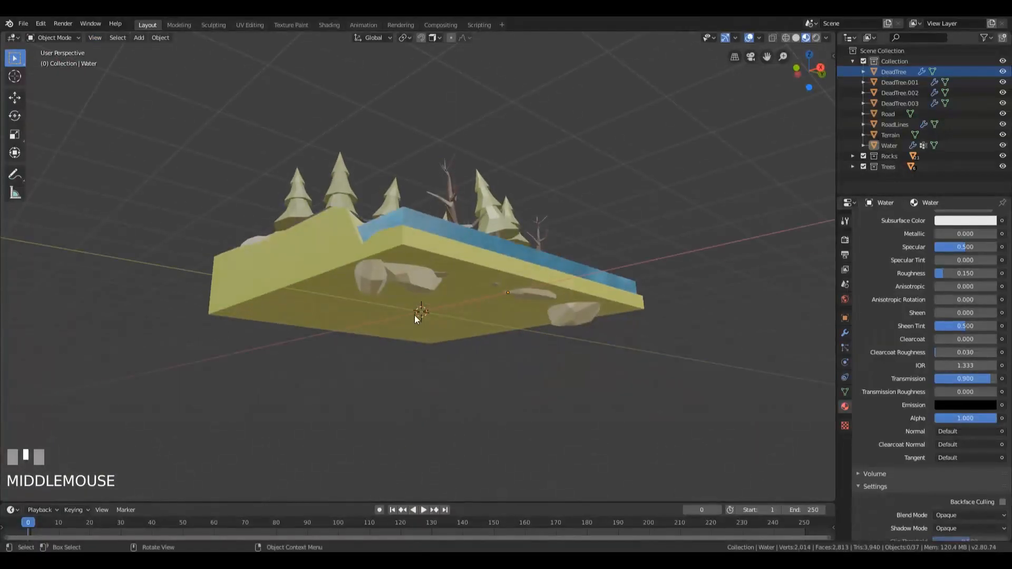
middle_drag(610, 163, 611, 233)
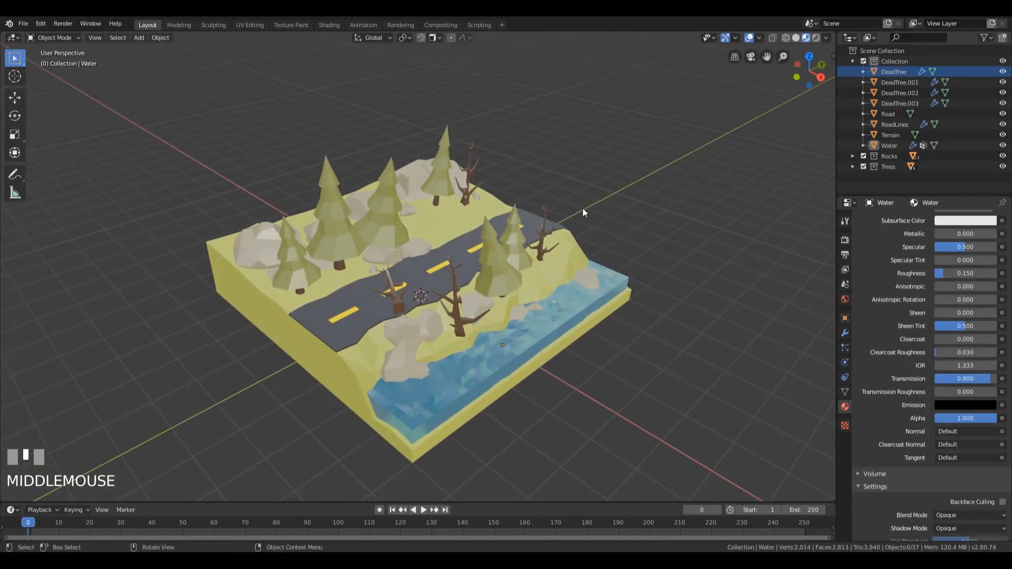
- Add a camera to the scene and show its transform values
key(shift+a)
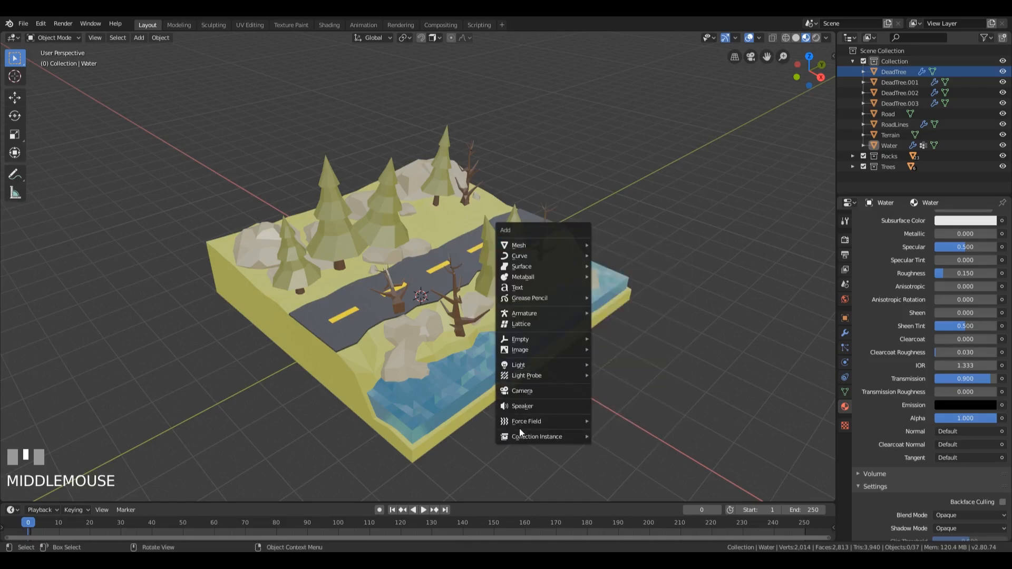
click(536, 393)
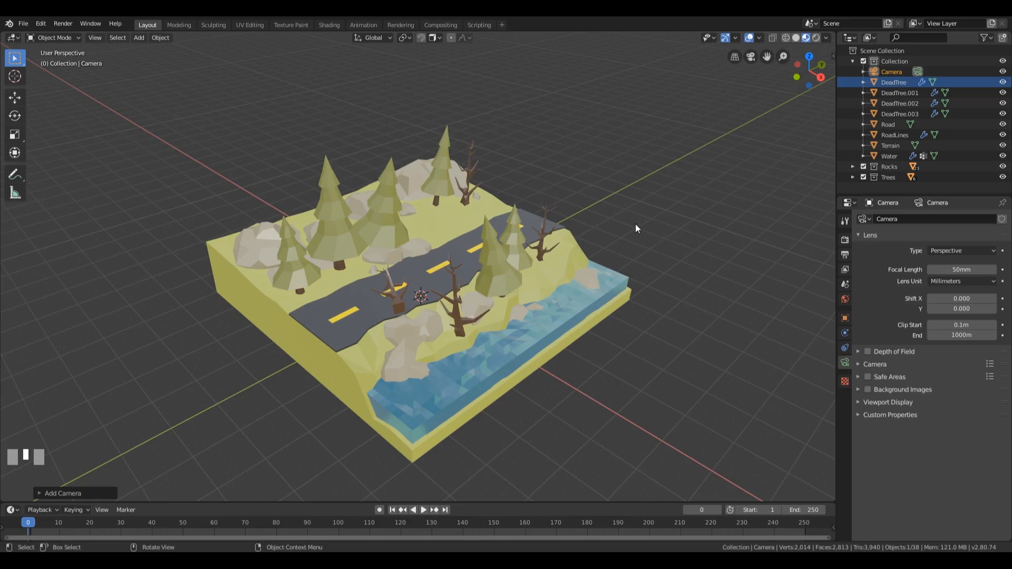
key(n)
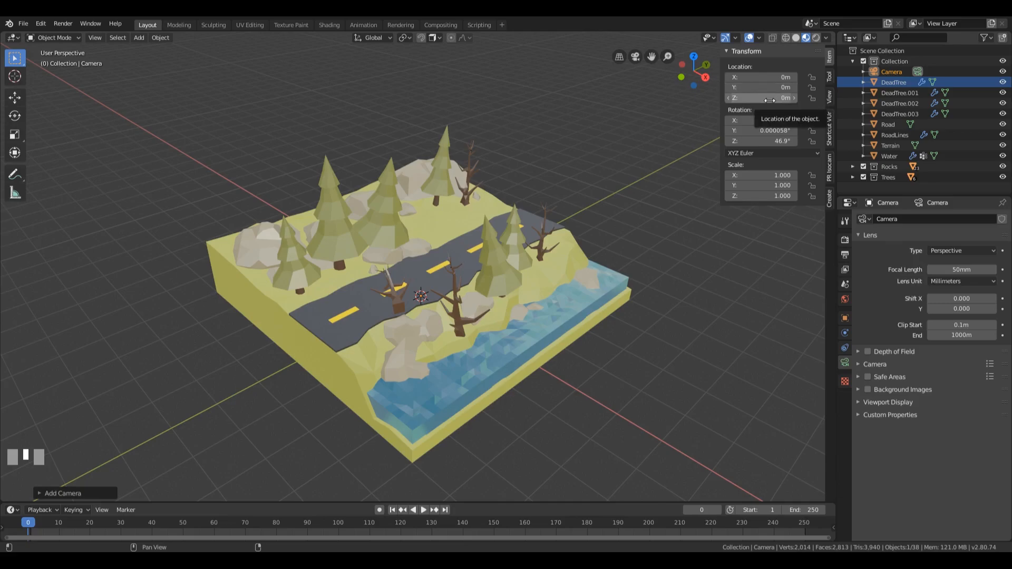
key(ctrl+z)
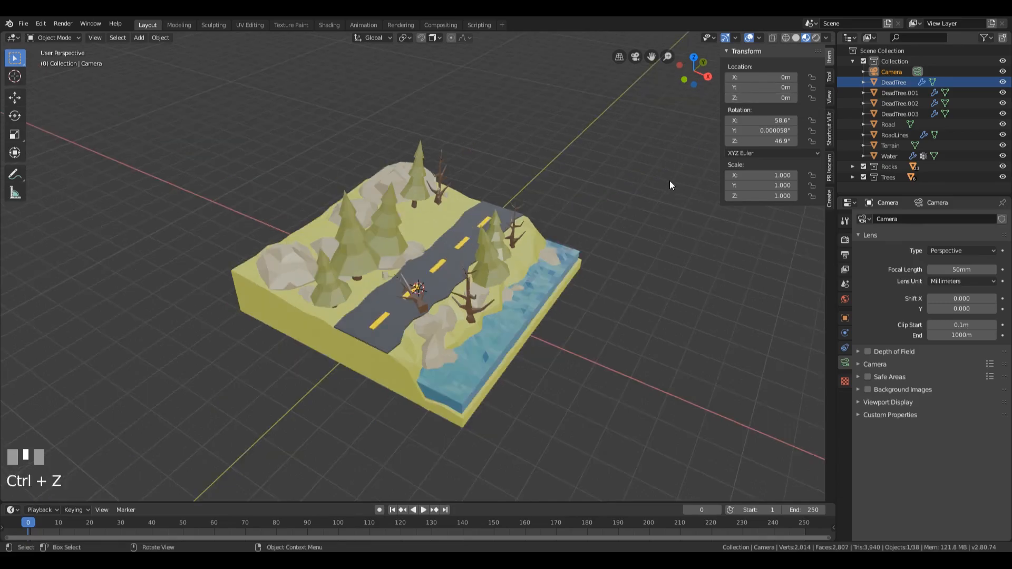
- Set the camera's location to X 30.609 m, Y -30.609 m and Z 30.609 m
click(775, 78)
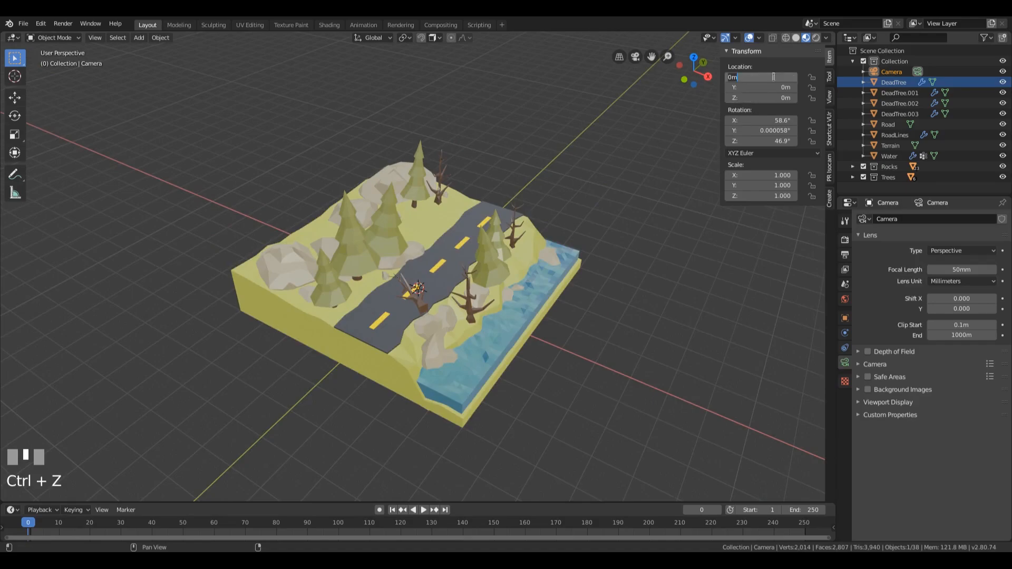
text(30.609)
click(756, 89)
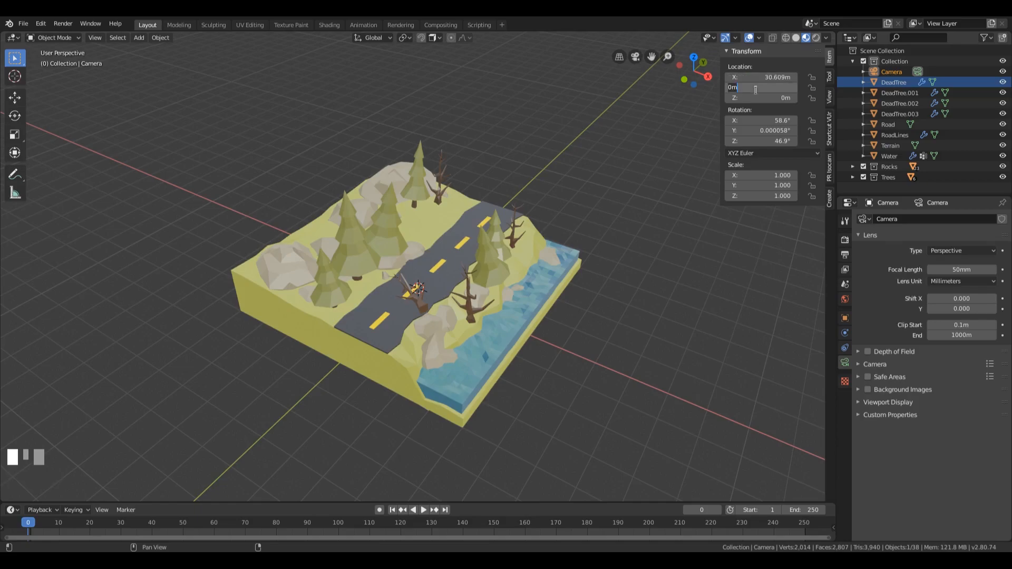
text(-30.609)
key(Tab)
text(30.609)
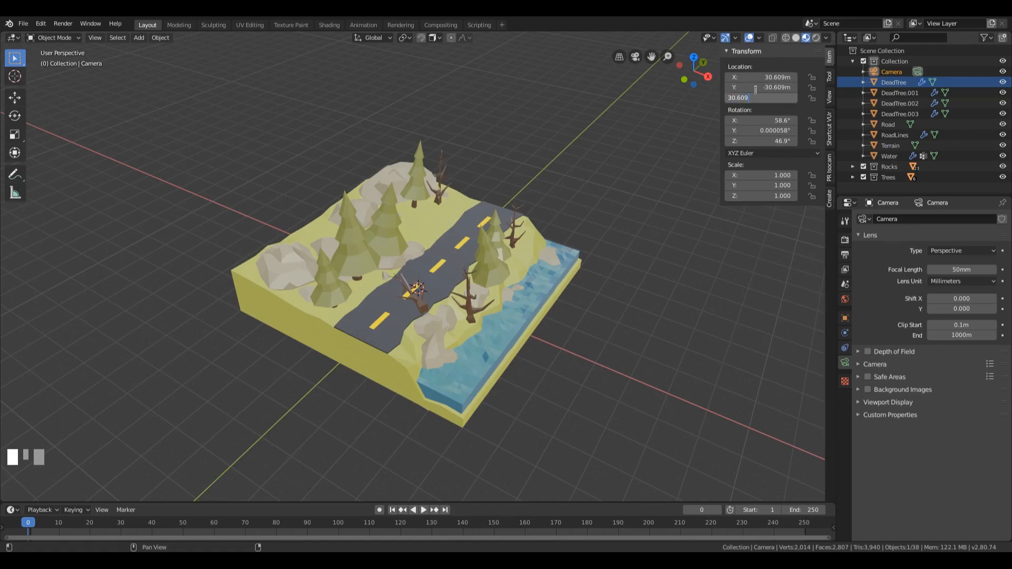
key(KP_Enter)
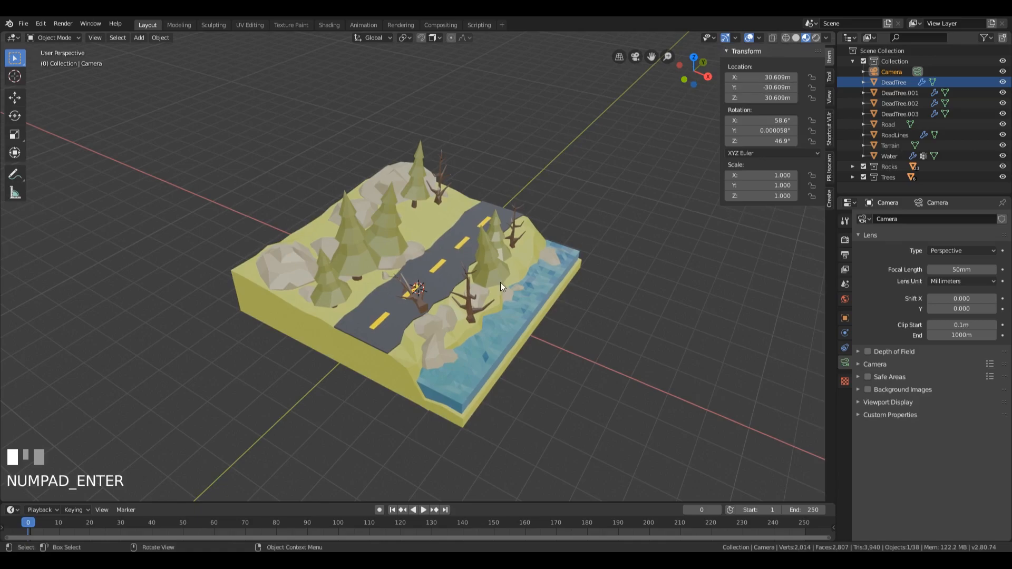
- Examine the camera's position relative to the landscape from several angles
middle_drag(500, 282, 596, 273)
scroll(595, 273, down, 10)
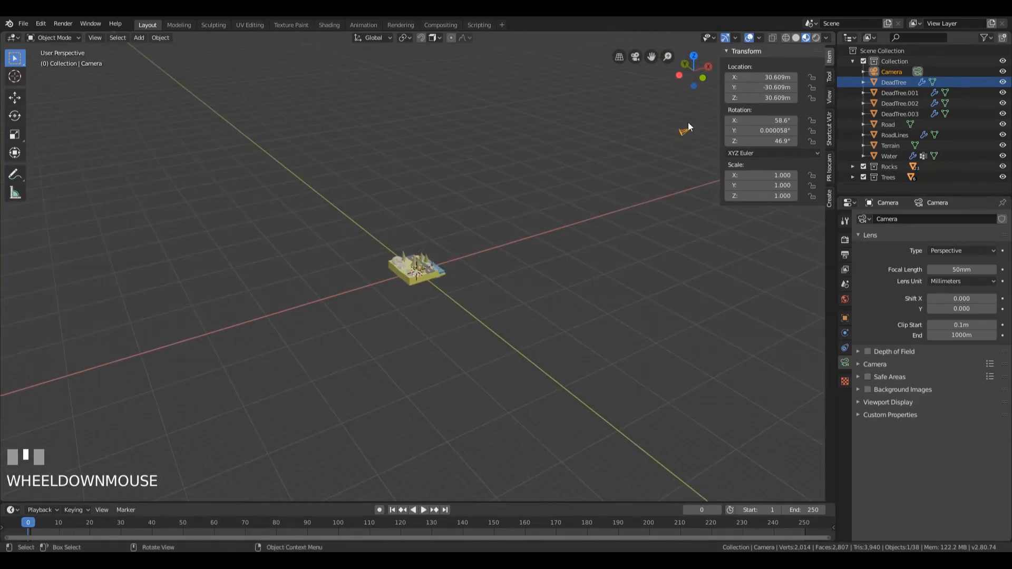
scroll(551, 213, up, 2)
middle_drag(551, 213, 444, 248)
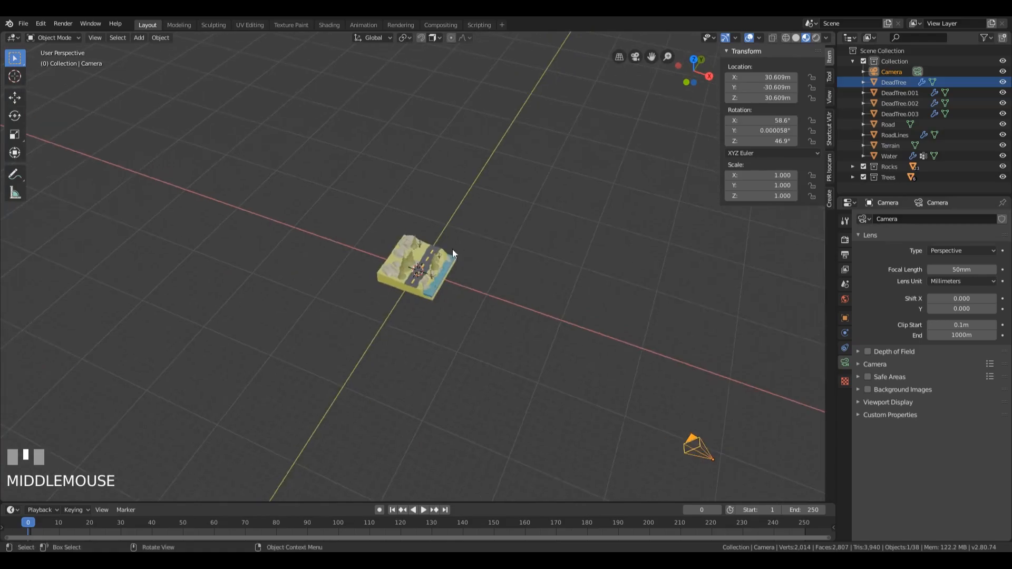
scroll(514, 295, up, 8)
middle_drag(515, 294, 563, 284)
scroll(564, 284, up, 3)
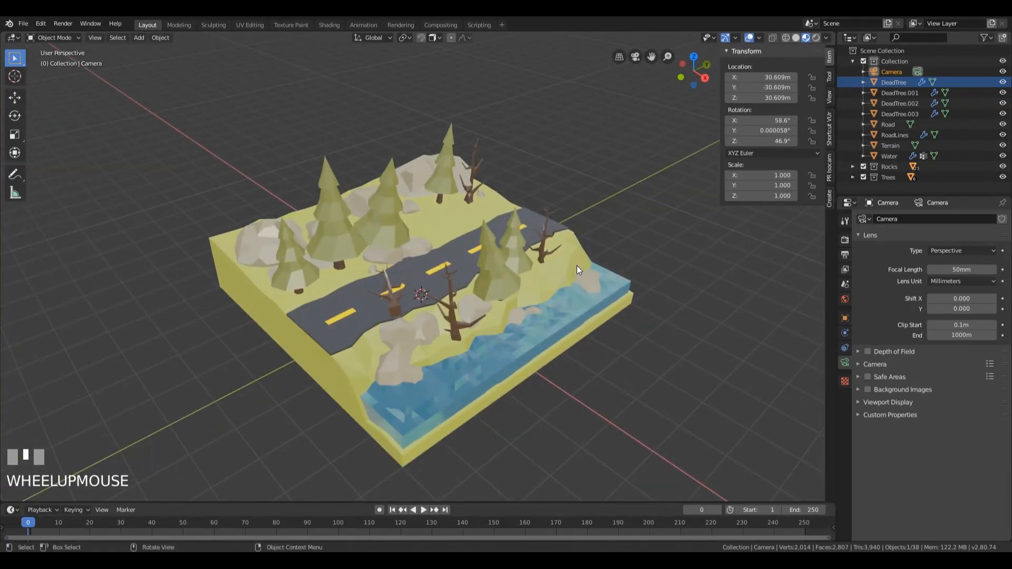
- Set the camera's rotation to X 54.7°, Y 0° and Z 45°, and hide the transform values
click(765, 120)
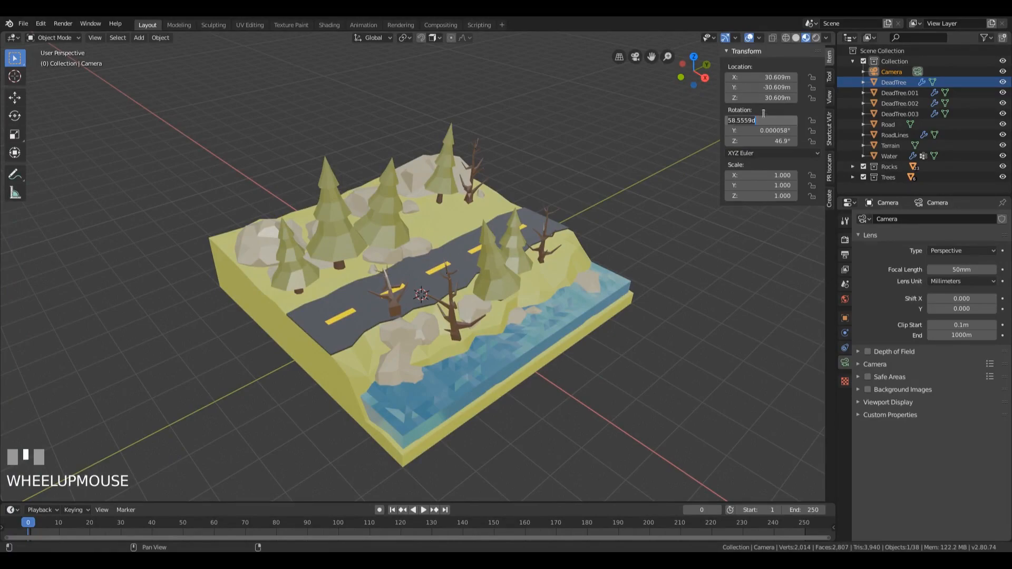
text(54.7)
key(KP_Enter)
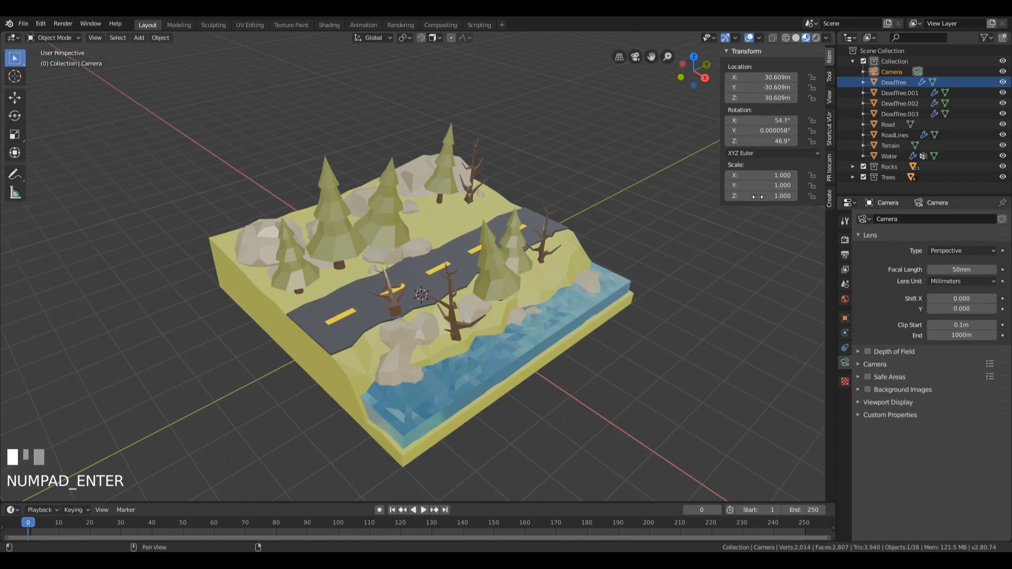
click(769, 130)
text(0)
key(KP_Enter)
click(766, 139)
text(45)
key(KP_Enter)
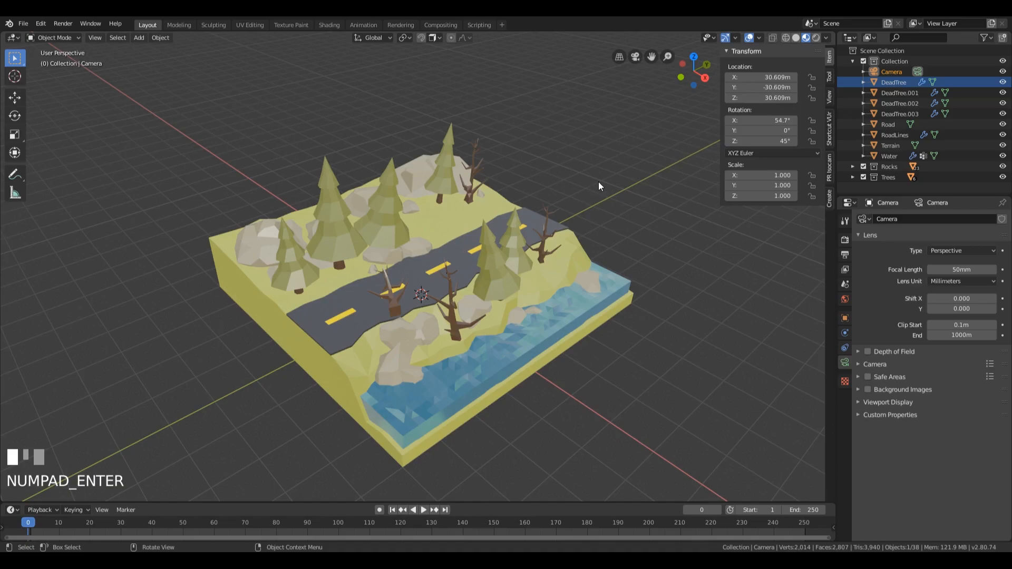
key(n)
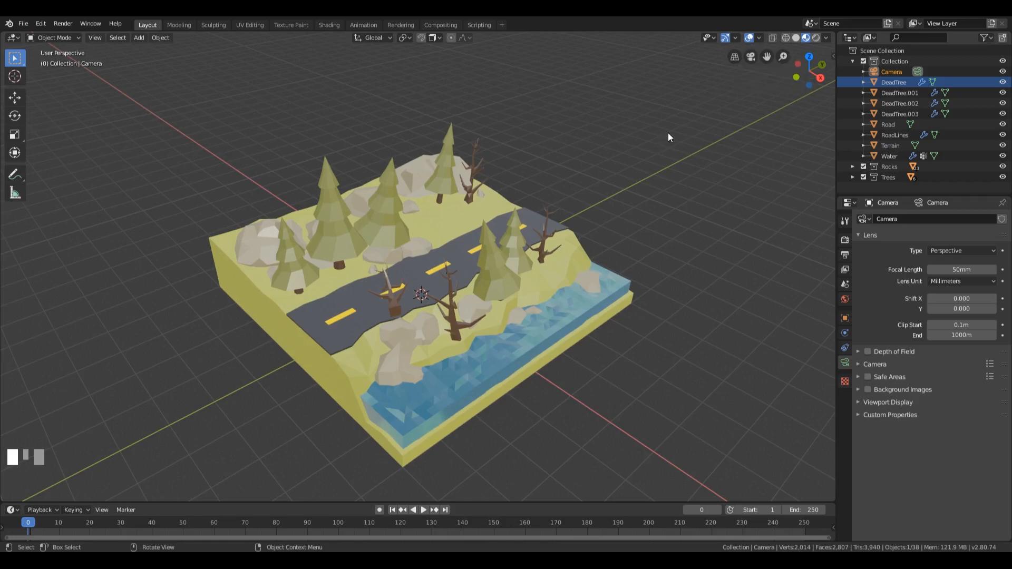
- Look through the camera and change its lens type to Orthographic
key(KP_0)
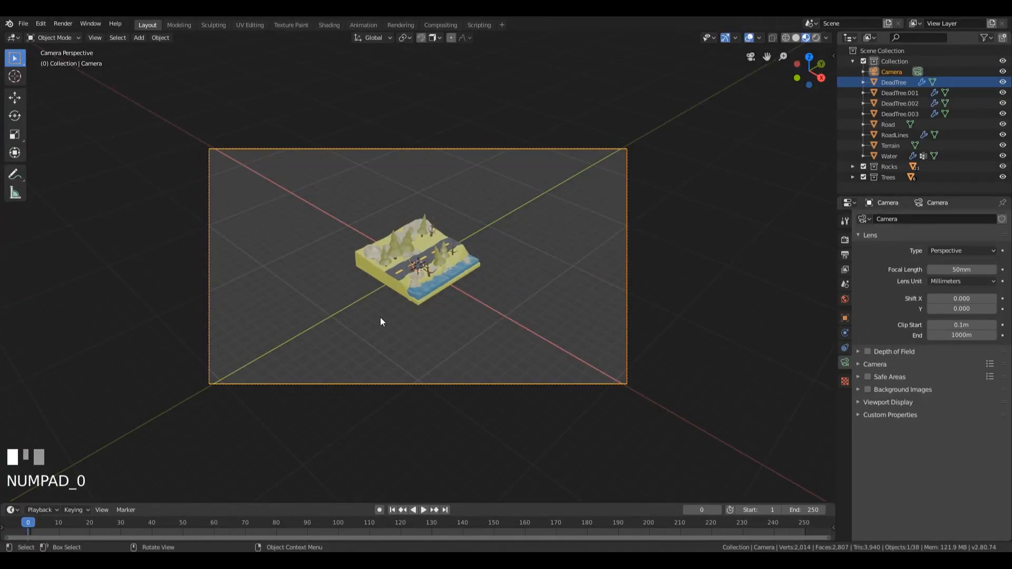
scroll(502, 308, down, 2)
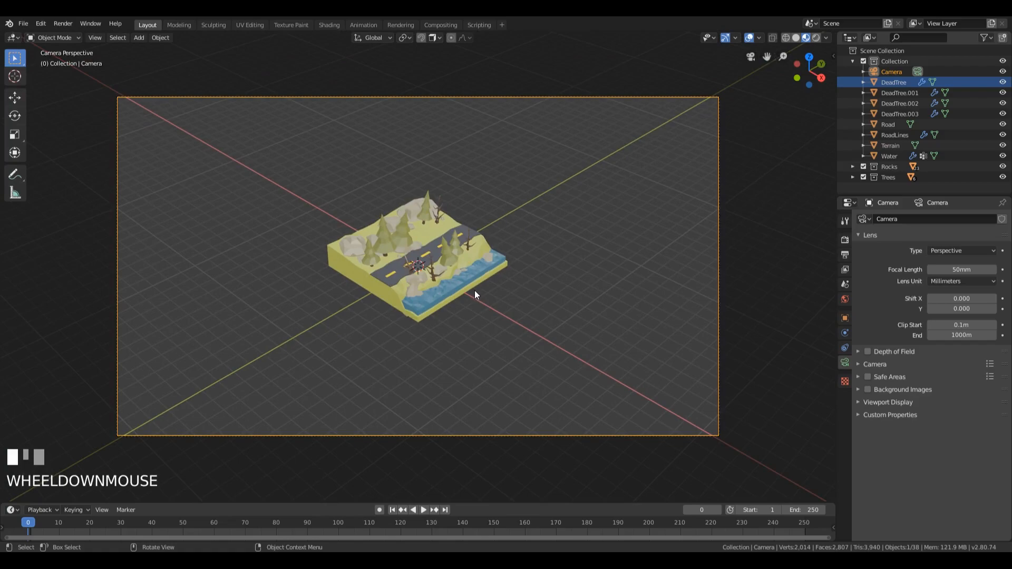
scroll(477, 290, up, 1)
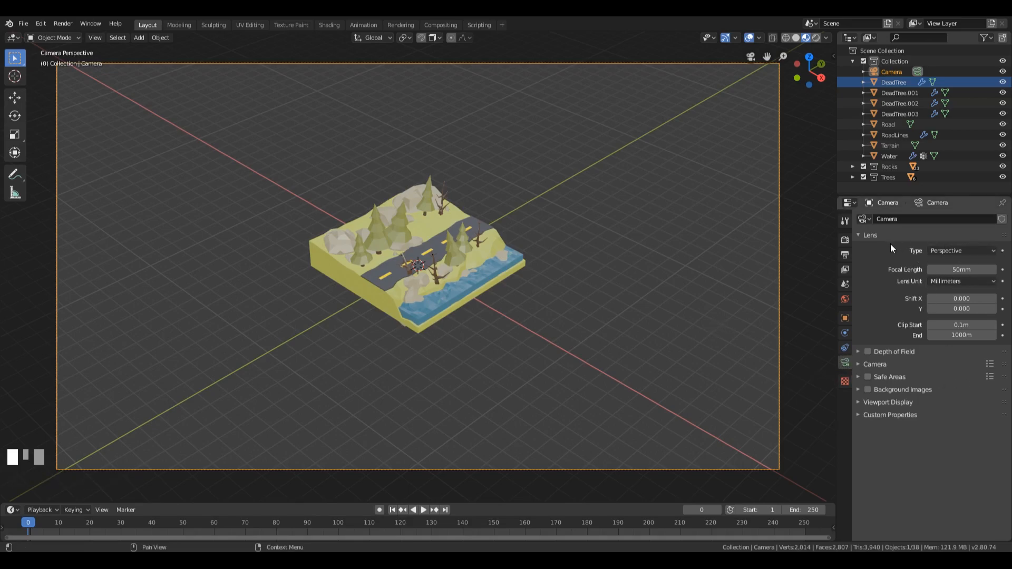
click(948, 251)
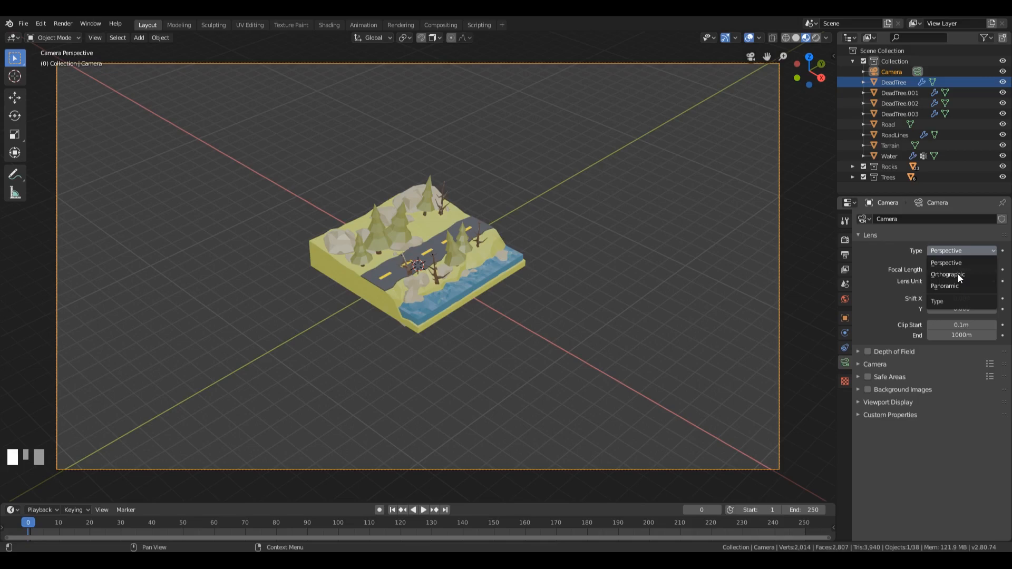
click(958, 274)
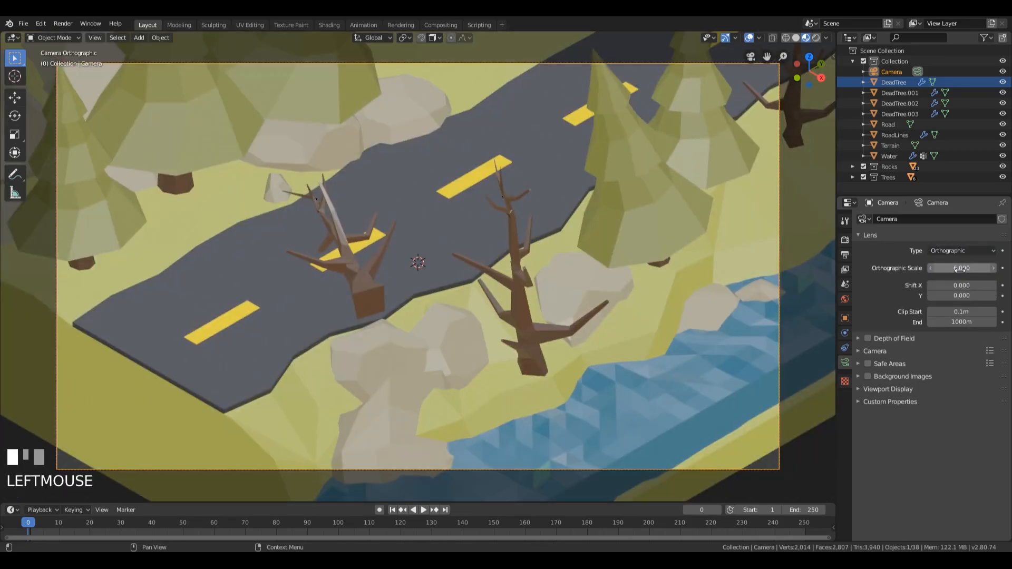
- Set the camera's orthographic scale to 14.123 so the landscape fits the frame
mouse_move(961, 268)
mouse_down()
mouse_move(995, 268)
mouse_move(981, 268)
mouse_up()
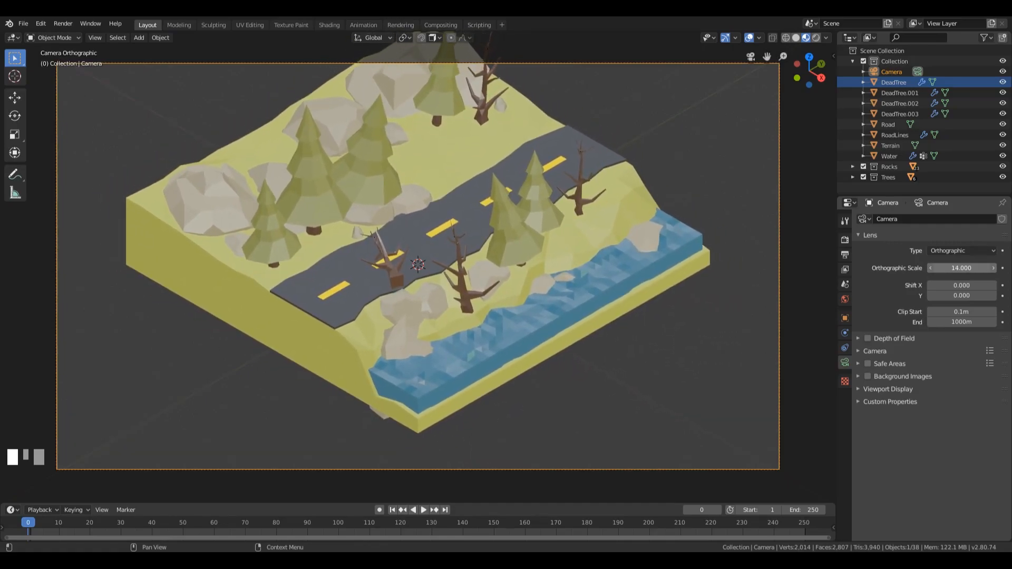
click(956, 268)
text(14.123)
key(KP_Enter)
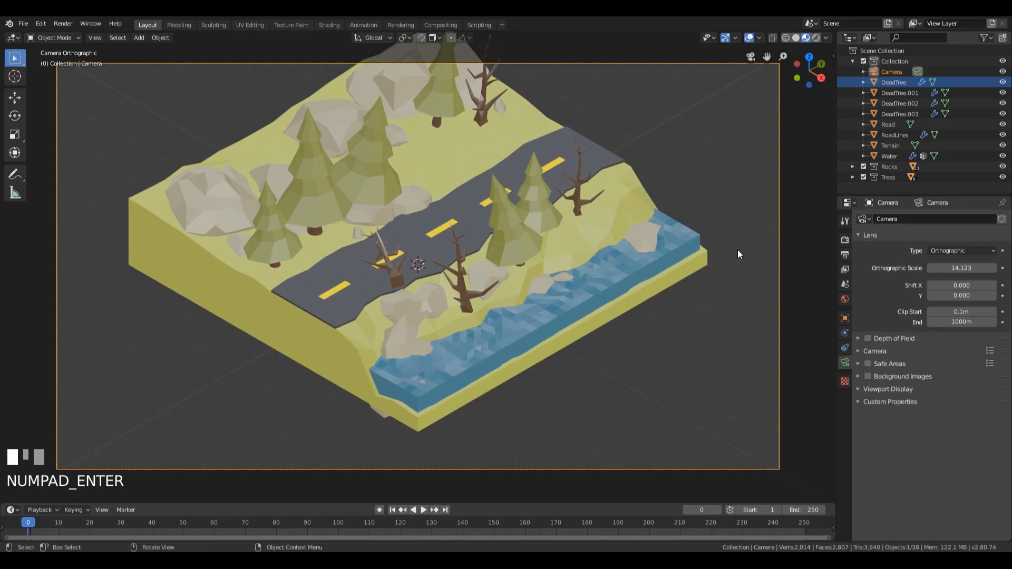
- Set the render output resolution to 1600 px wide by 1200 px high
click(847, 257)
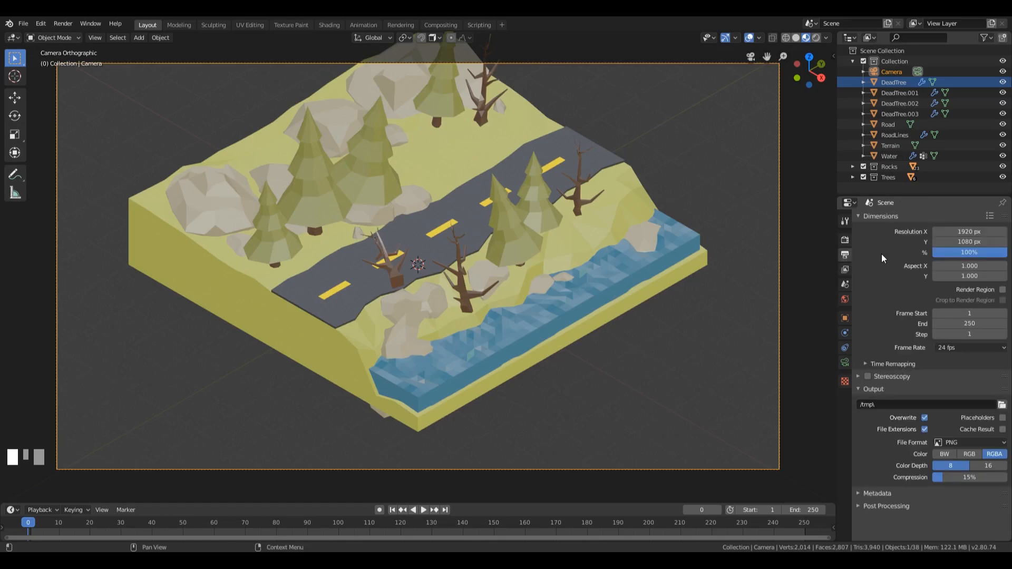
double_click(957, 231)
text(1600)
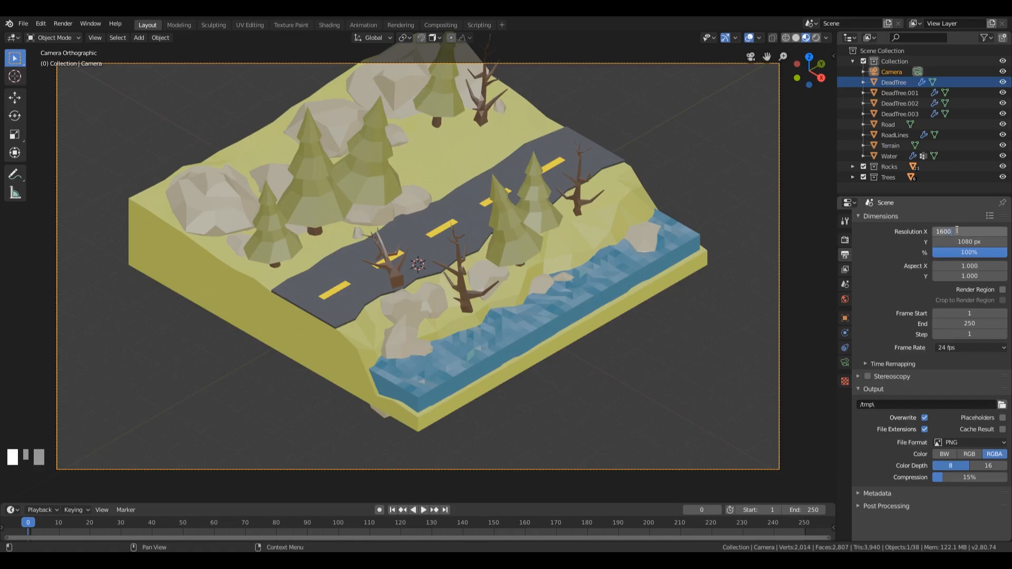
key(Tab)
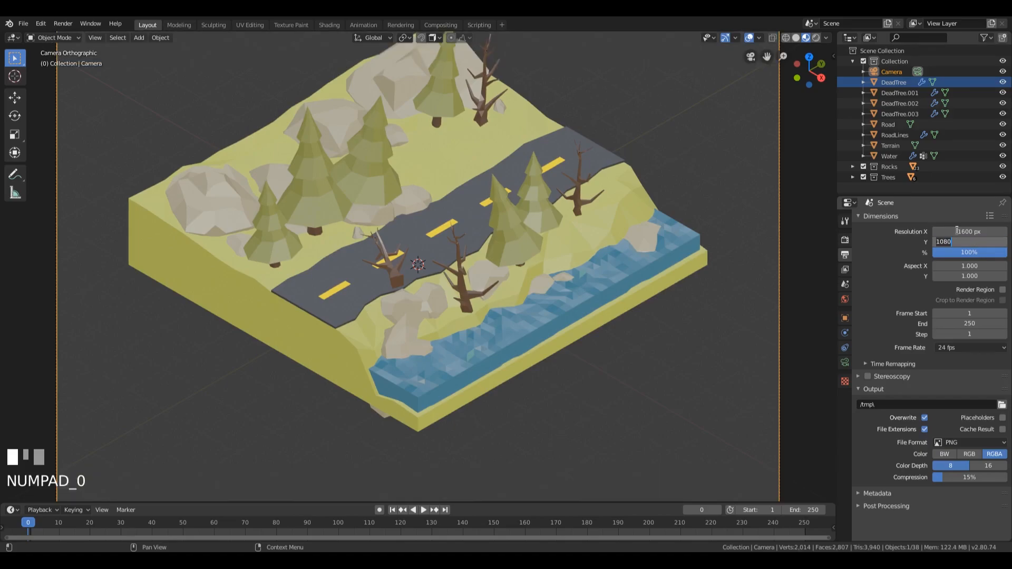
text(1200)
key(KP_Enter)
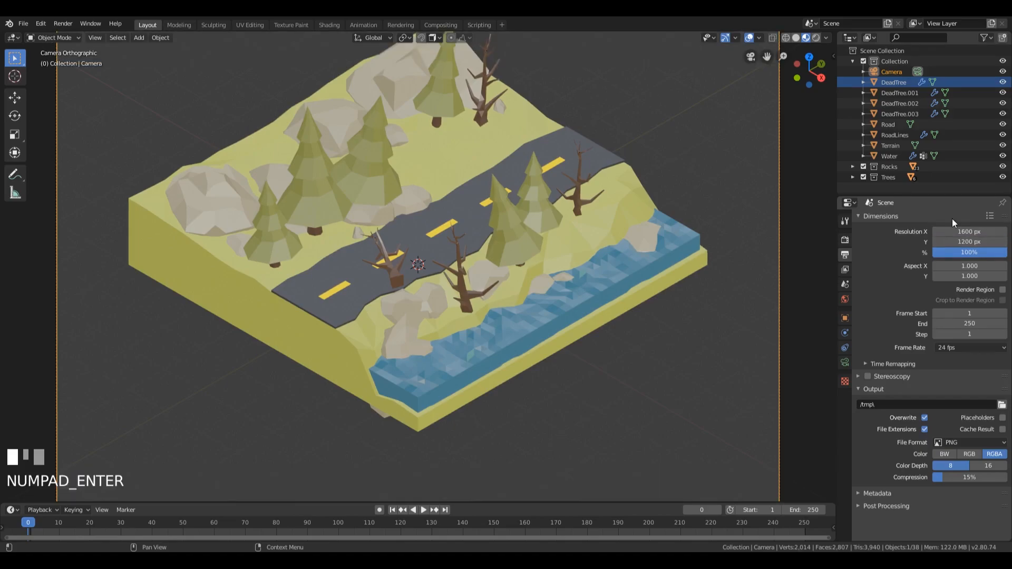
scroll(555, 213, down, 2)
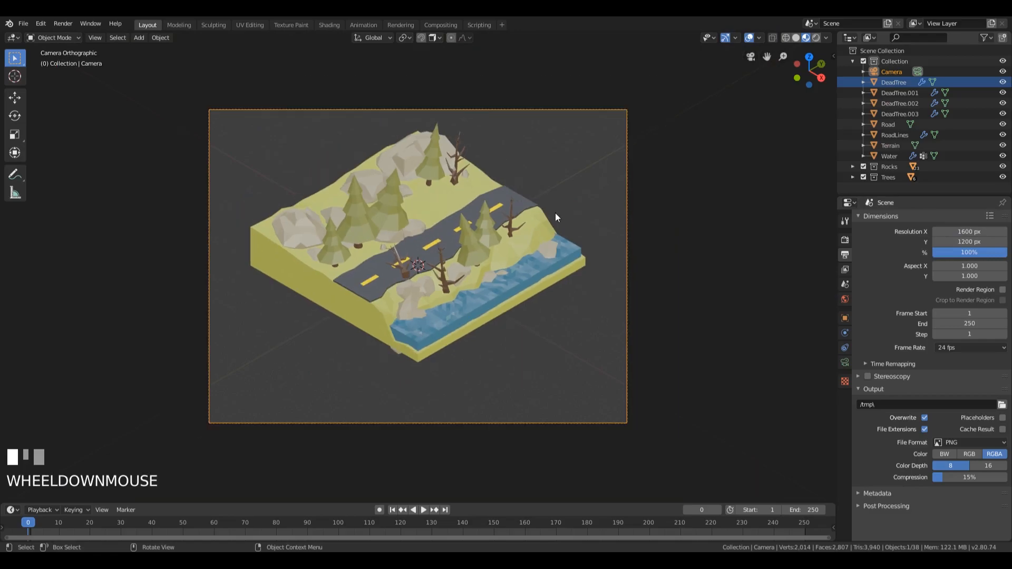
scroll(555, 213, up, 1)
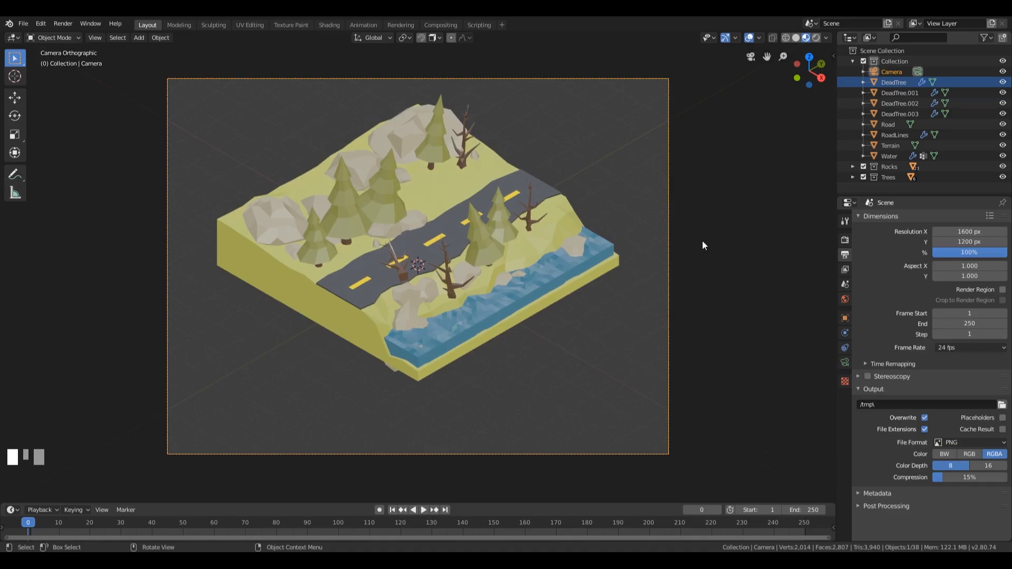
key(g)
key(z)
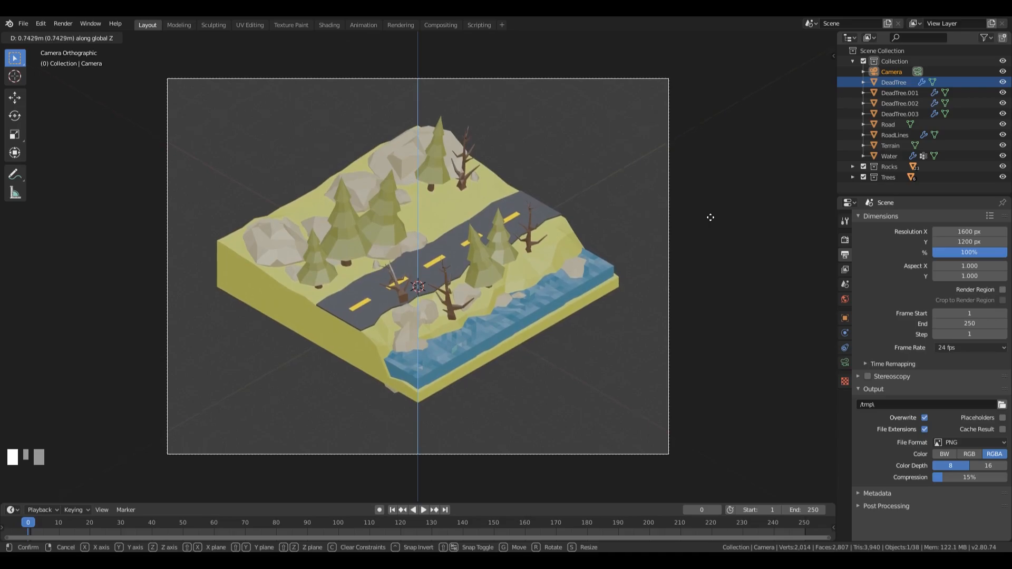
key(ctrl)
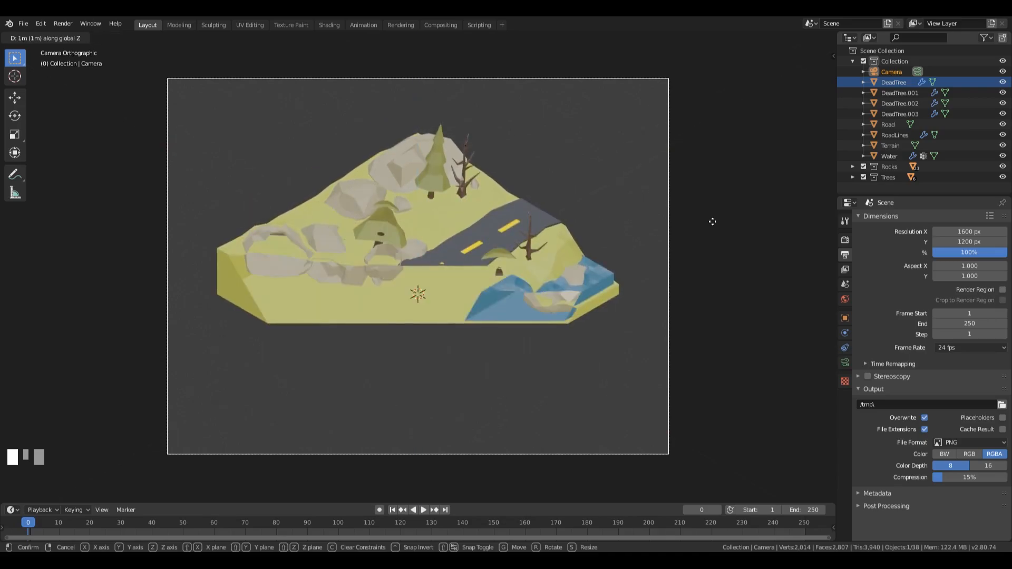
key(Escape)
- Set snapping to Increment and move the camera up 1 m along the global Z axis
click(434, 39)
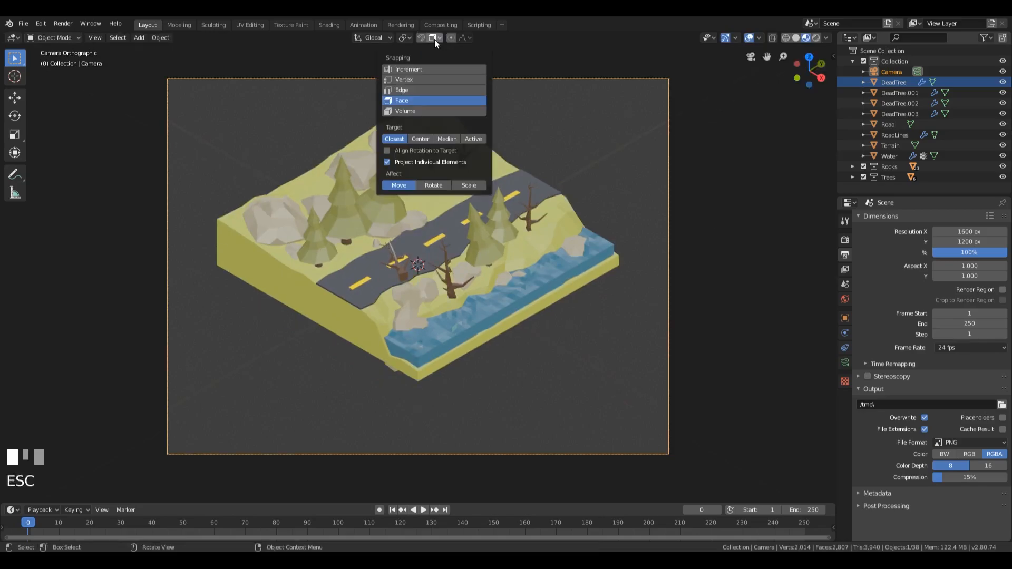
click(434, 70)
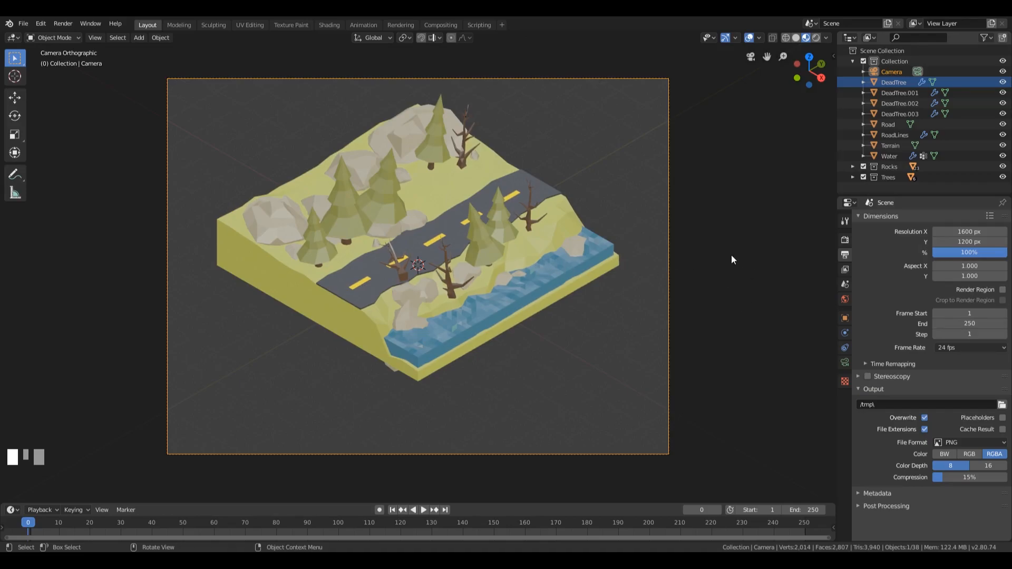
key(g)
key(z)
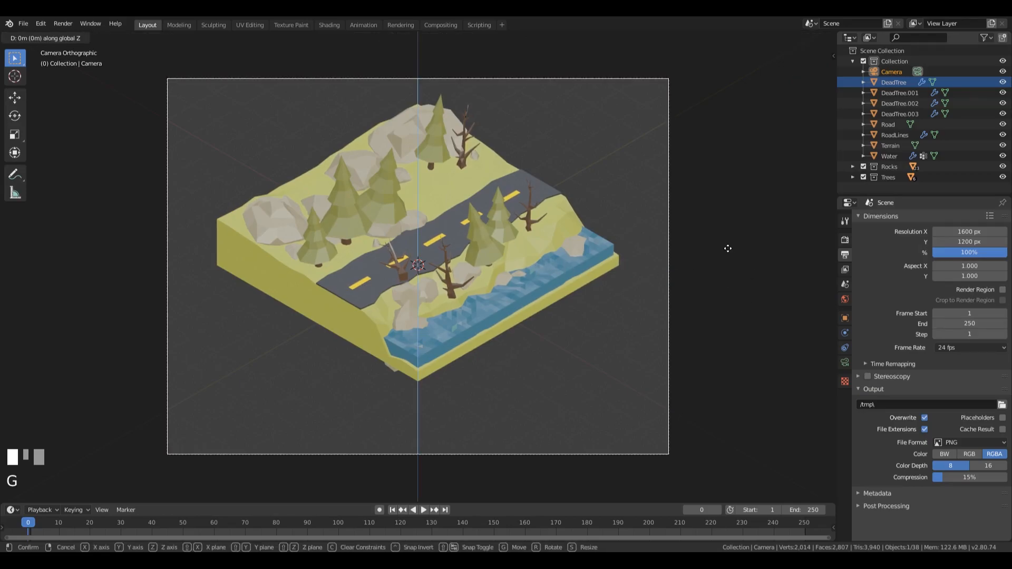
ctrl+click(726, 229)
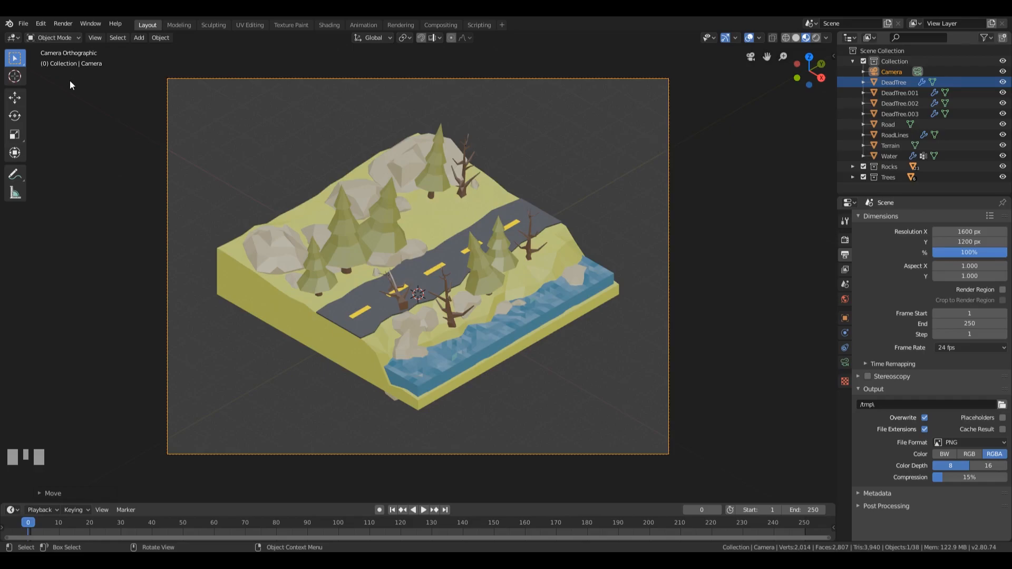
- Open the add-on preferences and look through the list of available add-ons
click(38, 27)
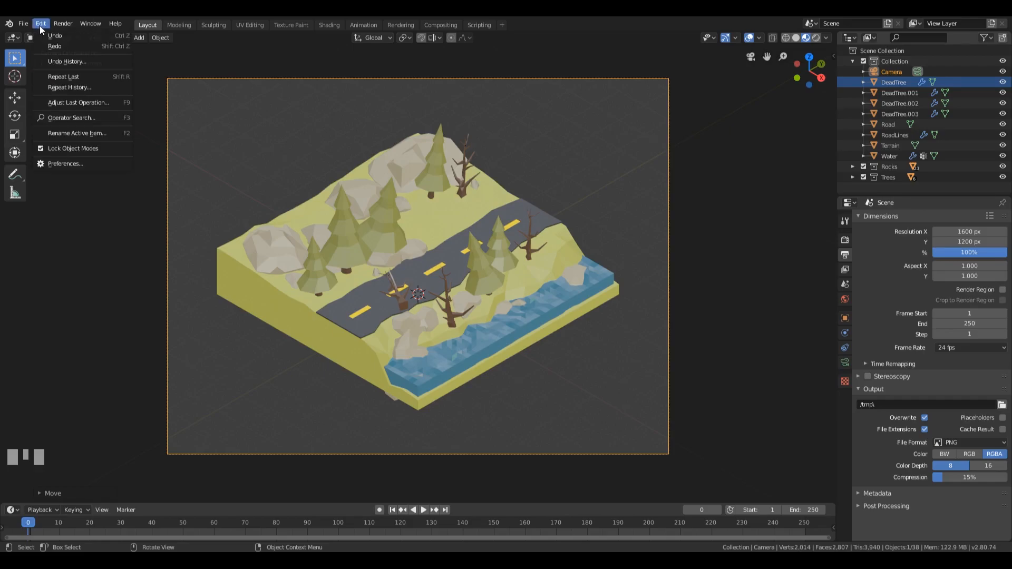
click(53, 163)
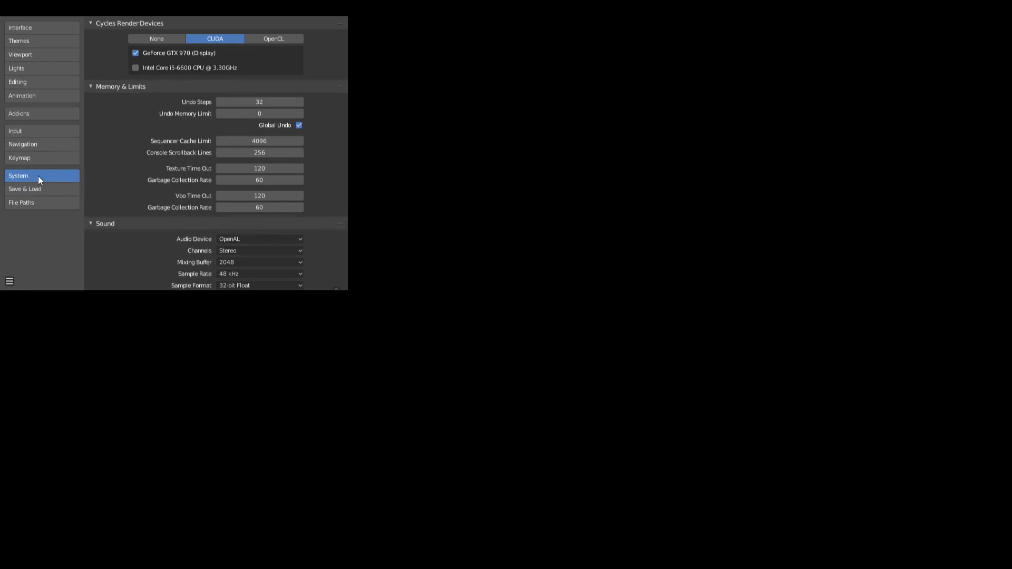
click(31, 116)
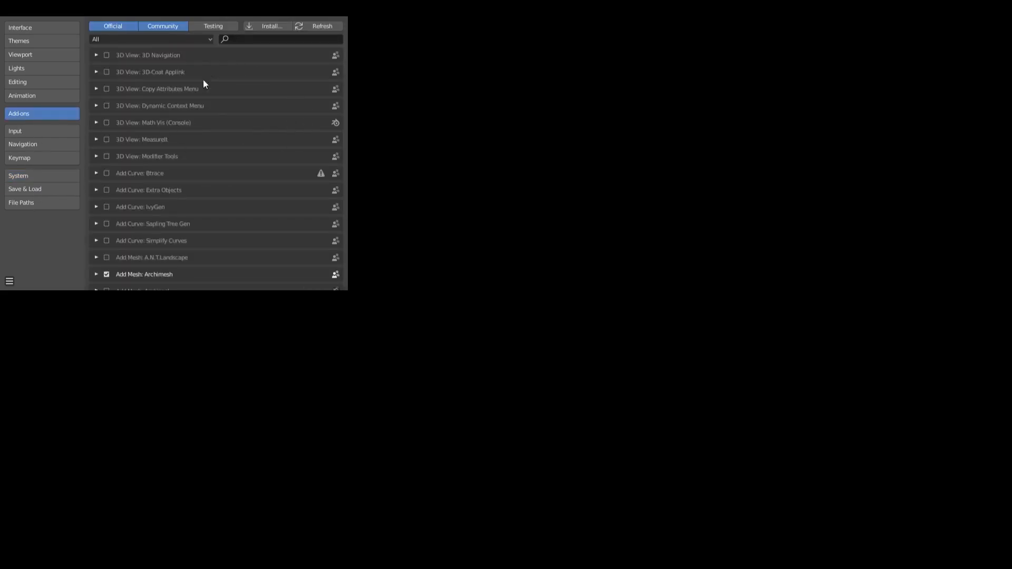
scroll(211, 104, down, 12)
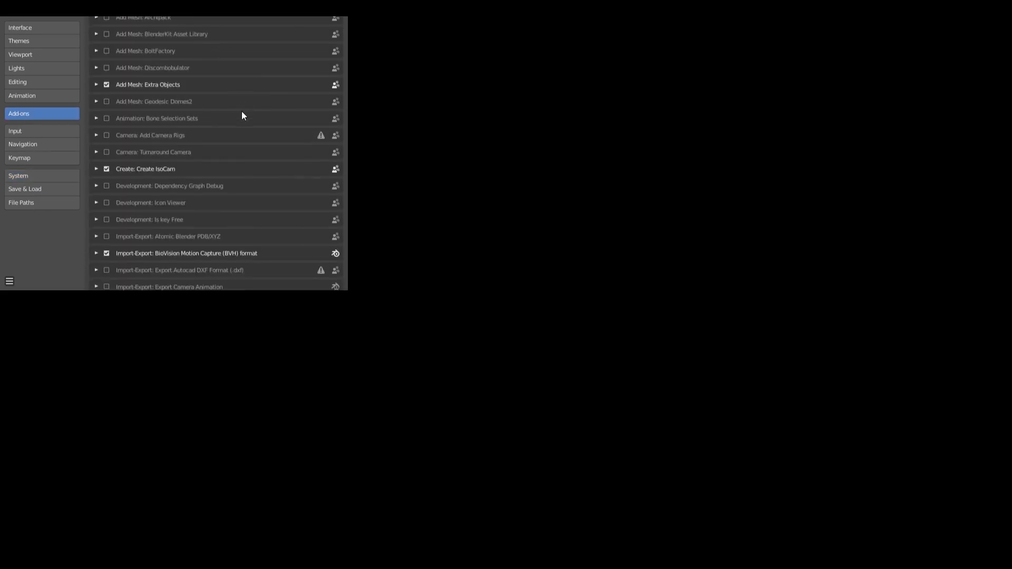
scroll(228, 141, down, 2)
scroll(283, 196, up, 10)
scroll(283, 196, down, 5)
scroll(283, 193, up, 10)
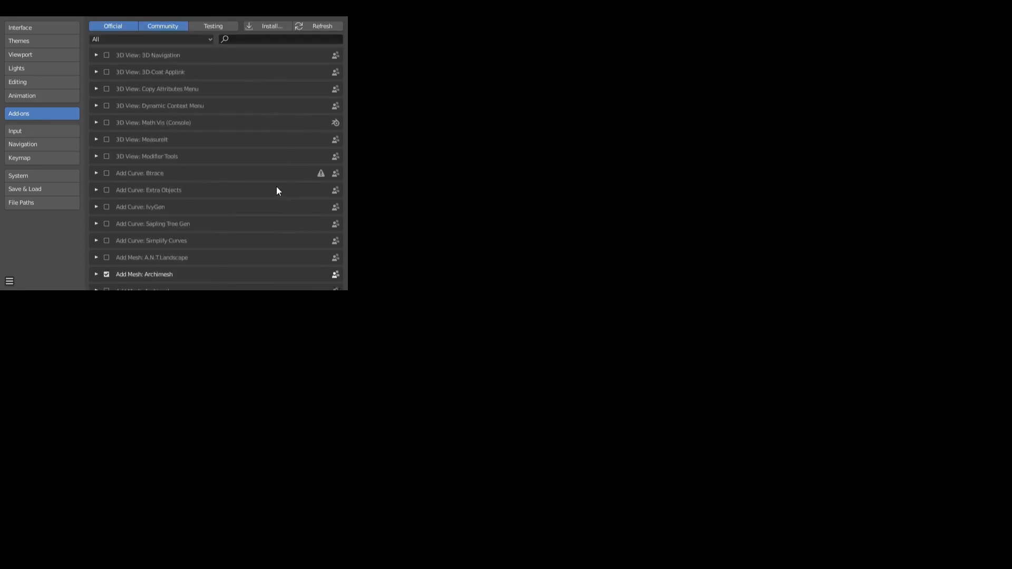
click(271, 28)
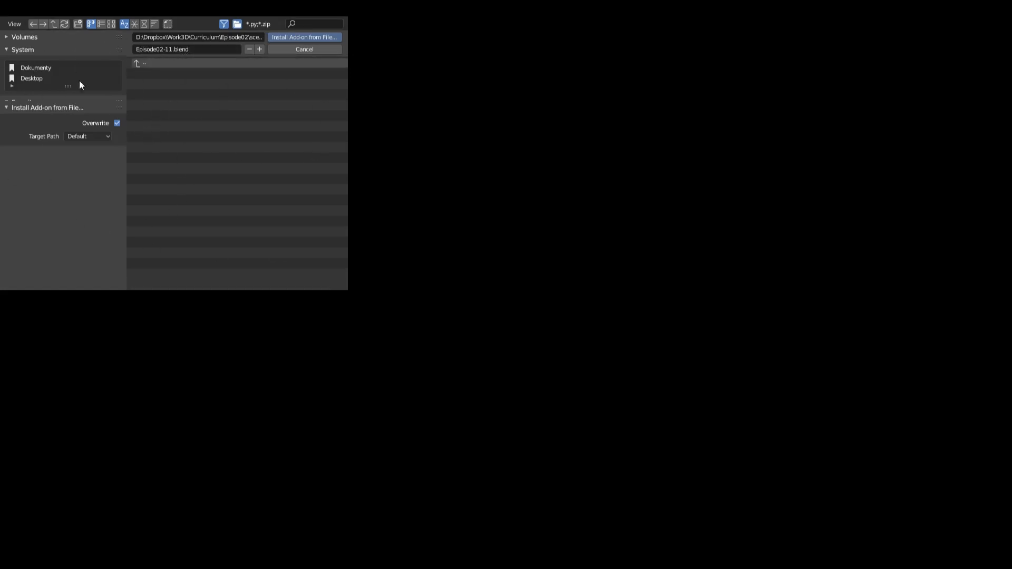
click(139, 63)
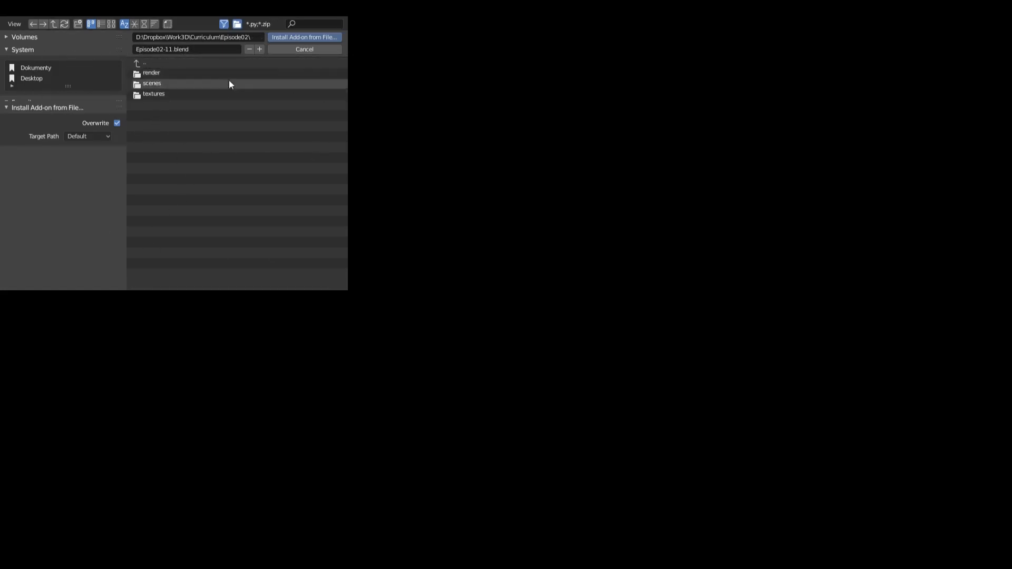
click(309, 50)
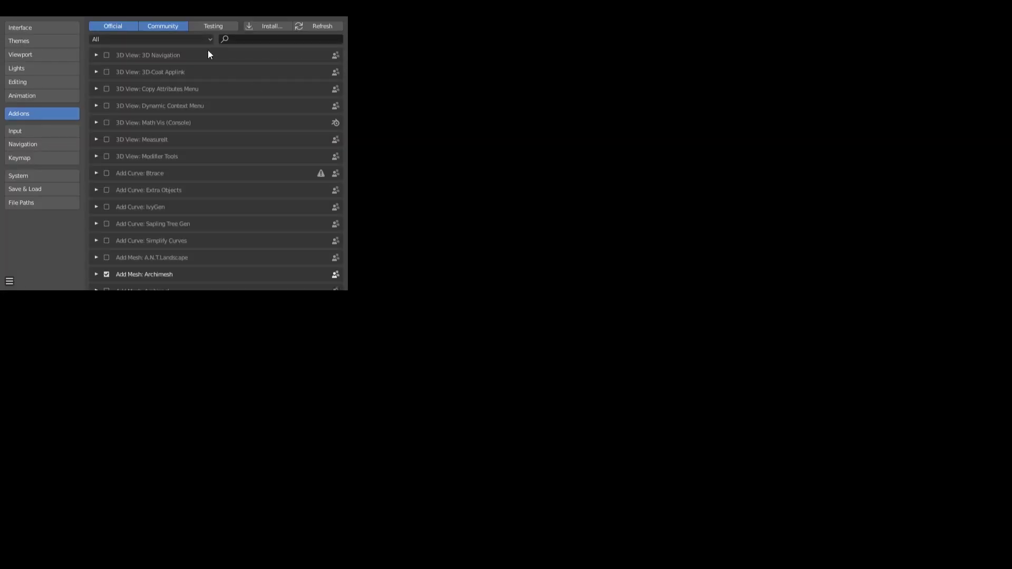
- Search the add-ons for "iso" and make sure Create: Create IsoCam is enabled
scroll(229, 120, down, 8)
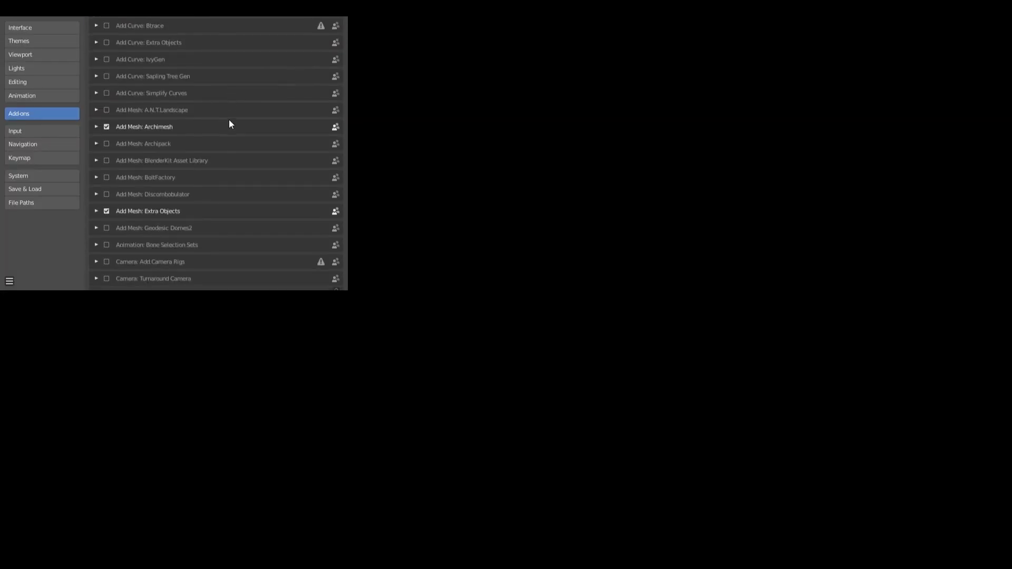
scroll(229, 119, up, 4)
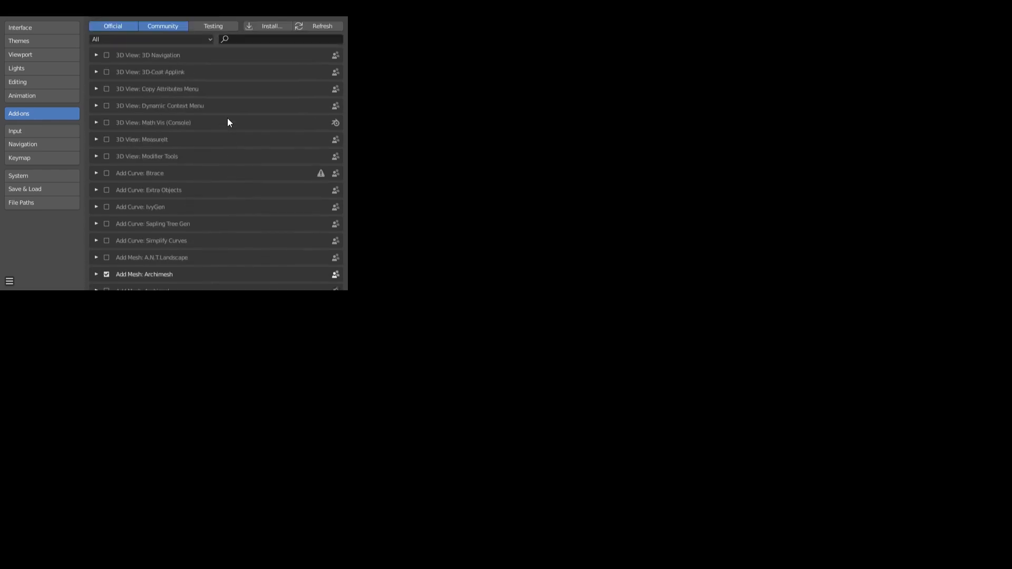
scroll(228, 120, down, 5)
scroll(235, 120, up, 10)
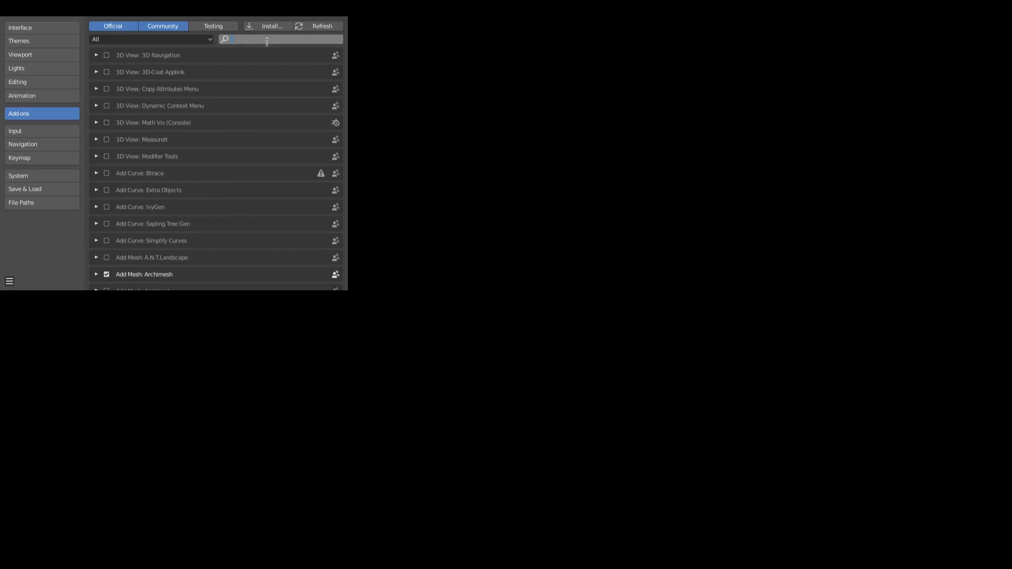
text(so)
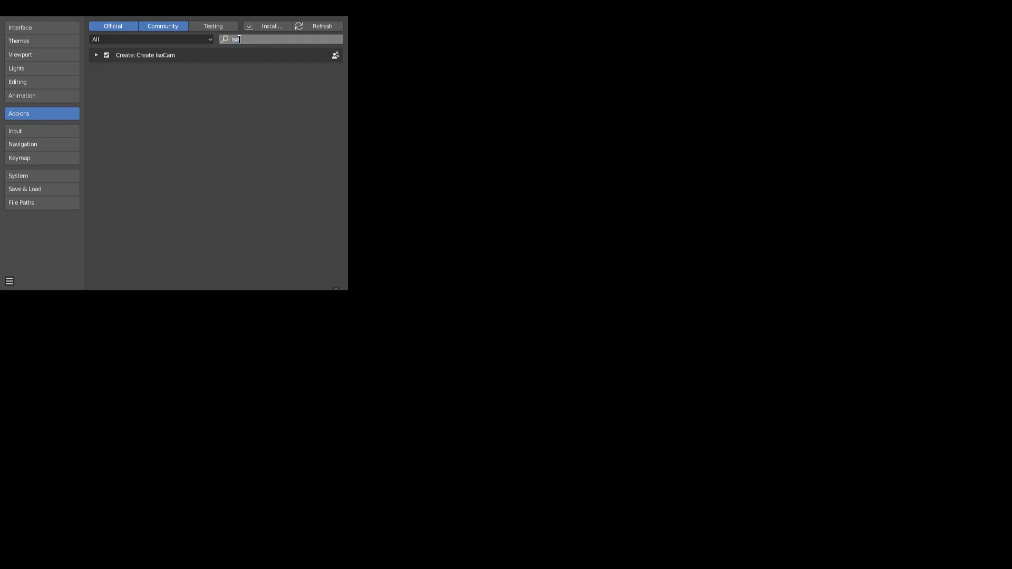
click(97, 53)
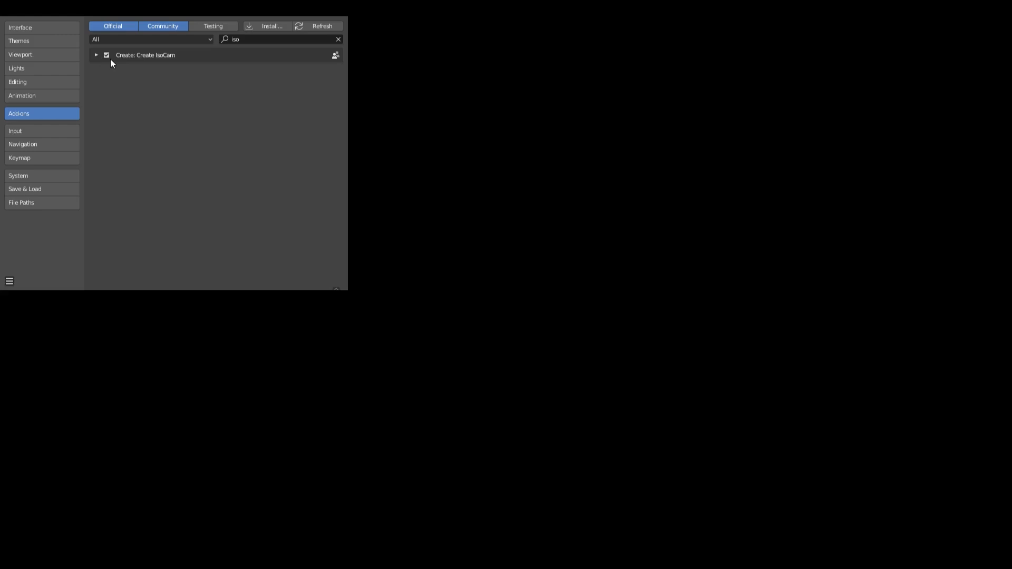
click(106, 55)
click(107, 55)
click(95, 55)
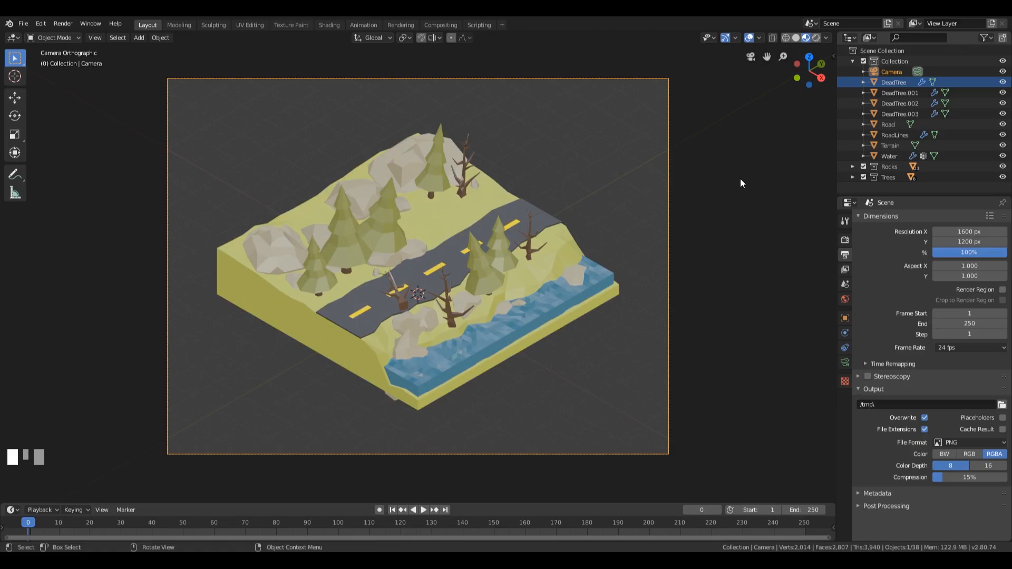
- Add a TrueIsocam camera to the scene with the Create IsoCam add-on
key(n)
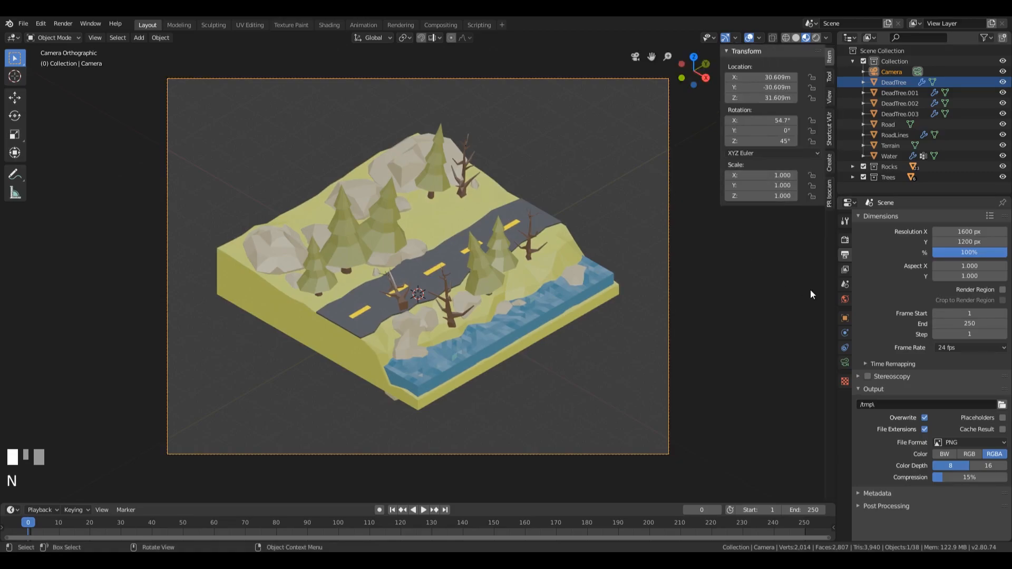
click(830, 191)
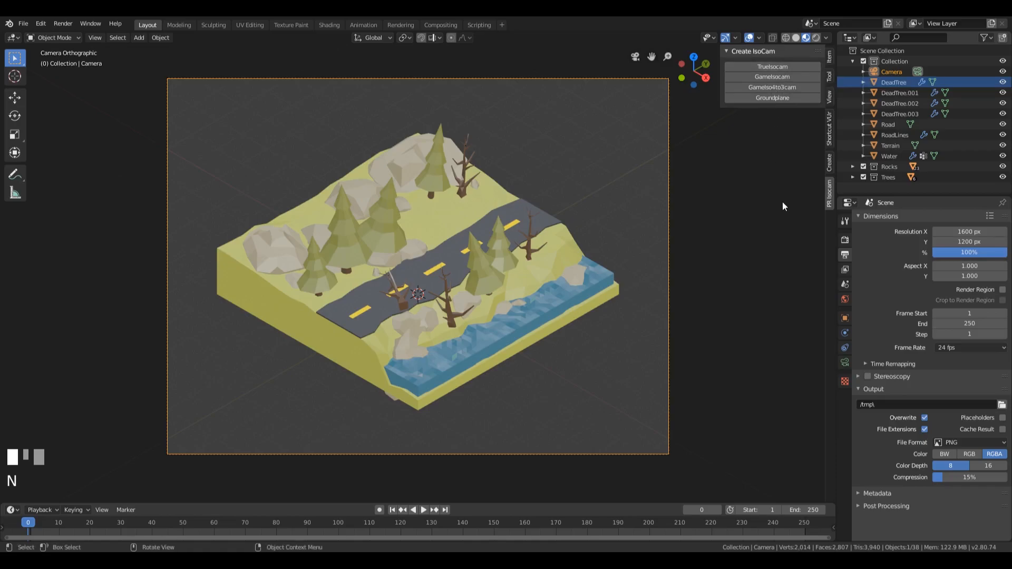
click(774, 66)
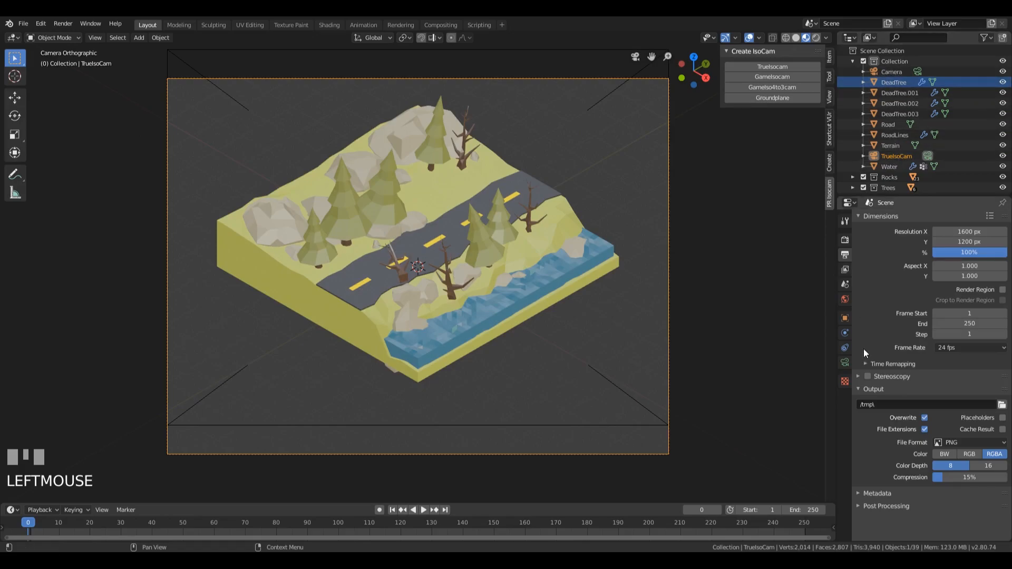
- Check the scene's active camera setting and examine the TrueIsoCam's location and rotation values
click(845, 284)
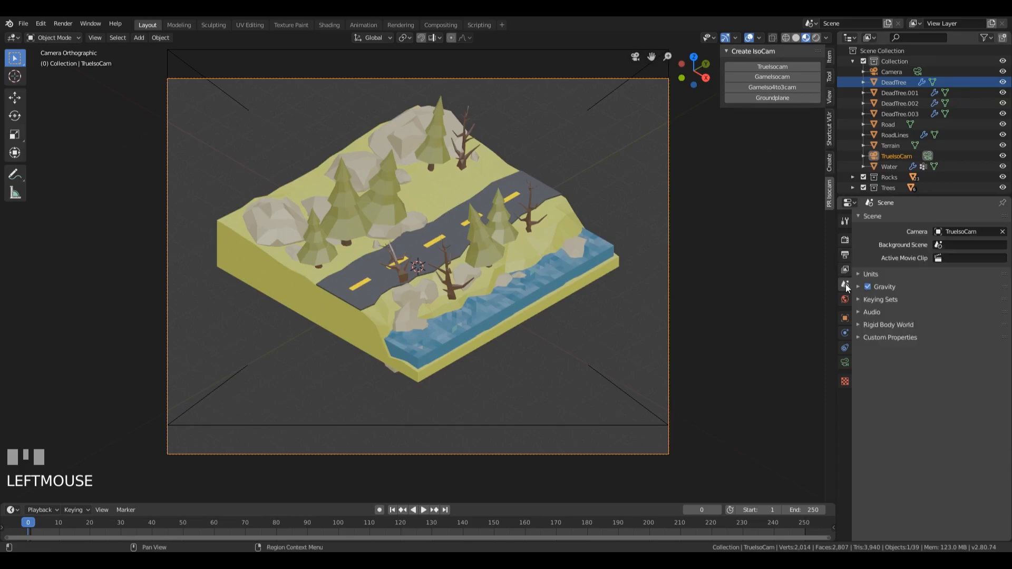
click(962, 232)
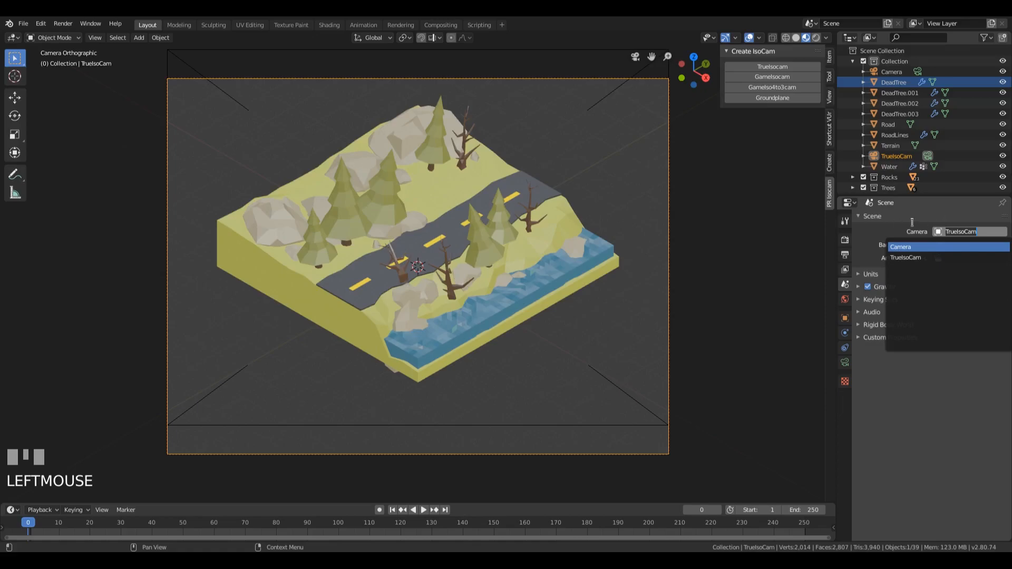
click(967, 232)
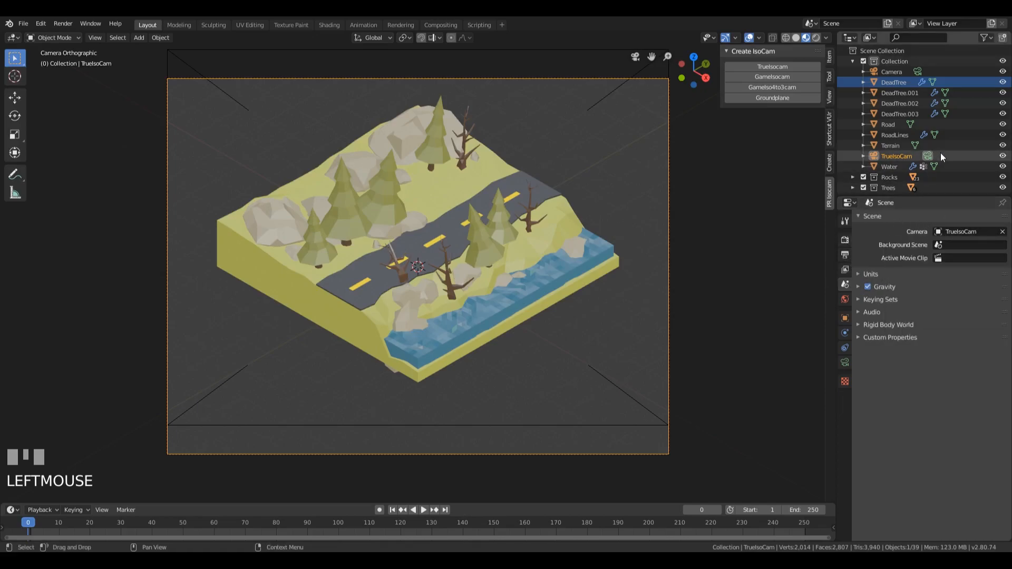
click(892, 156)
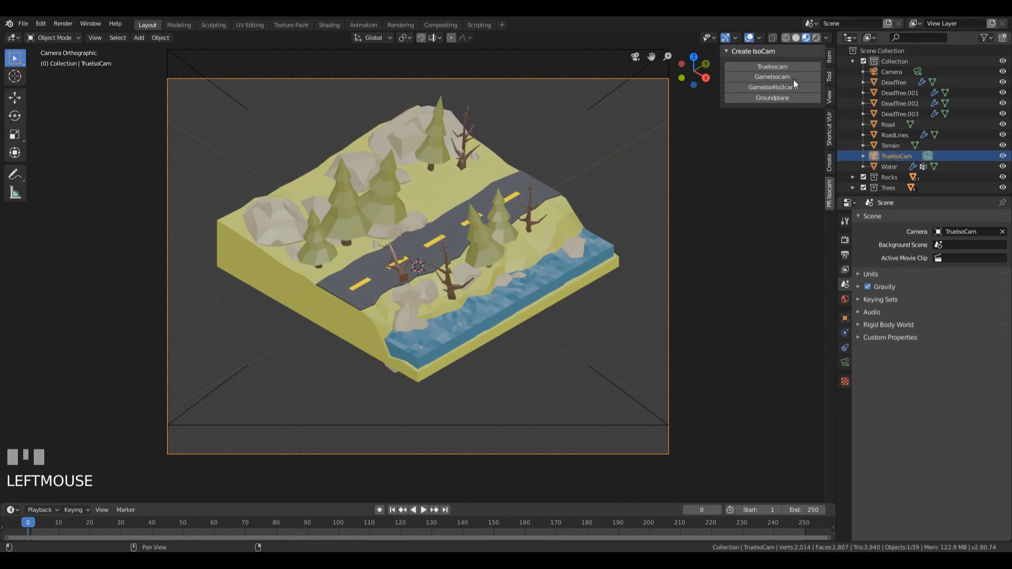
click(830, 60)
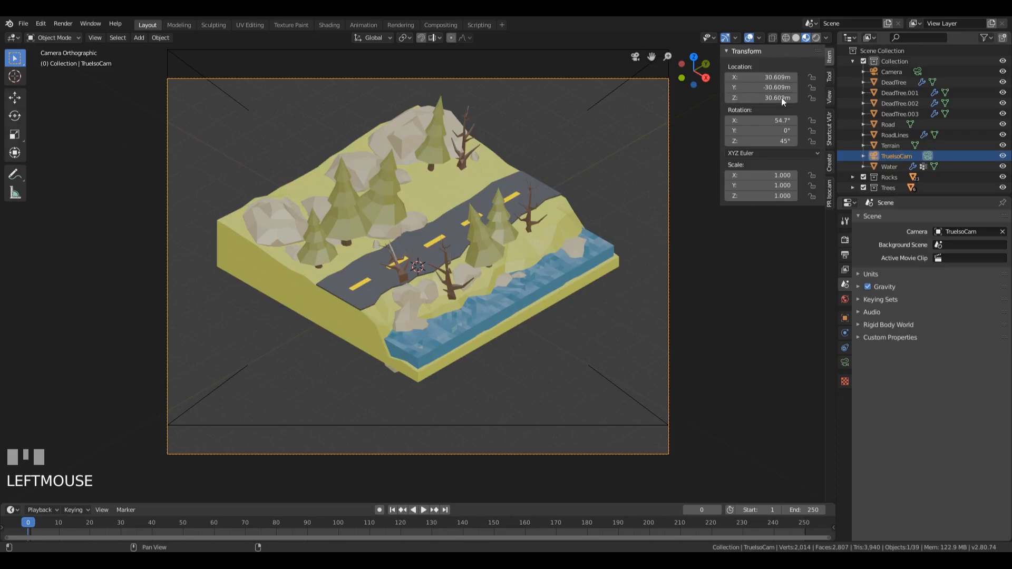
- Add a GameIsocam and a GameIso4to3cam camera to compare their views of the landscape
click(830, 194)
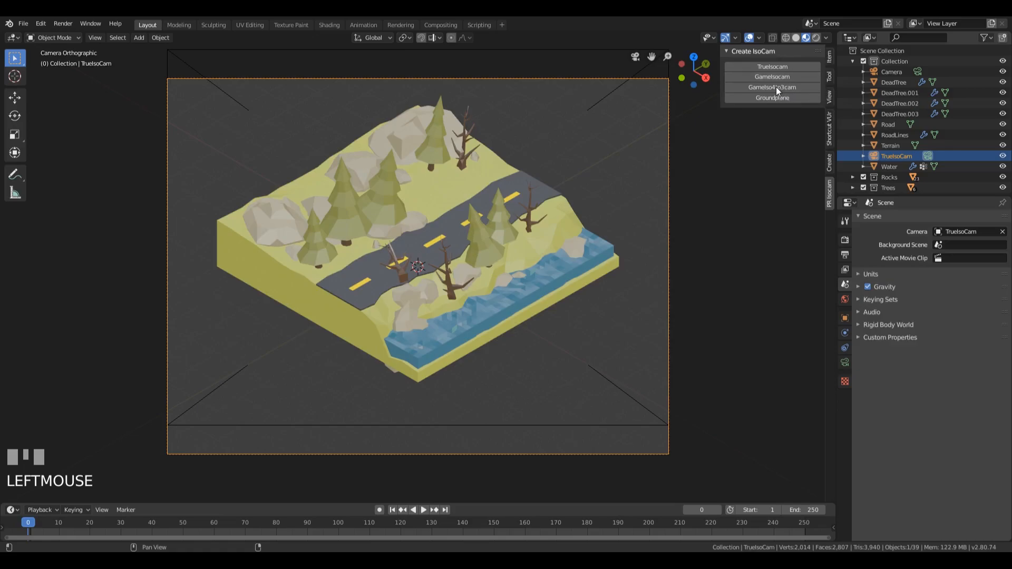
click(786, 78)
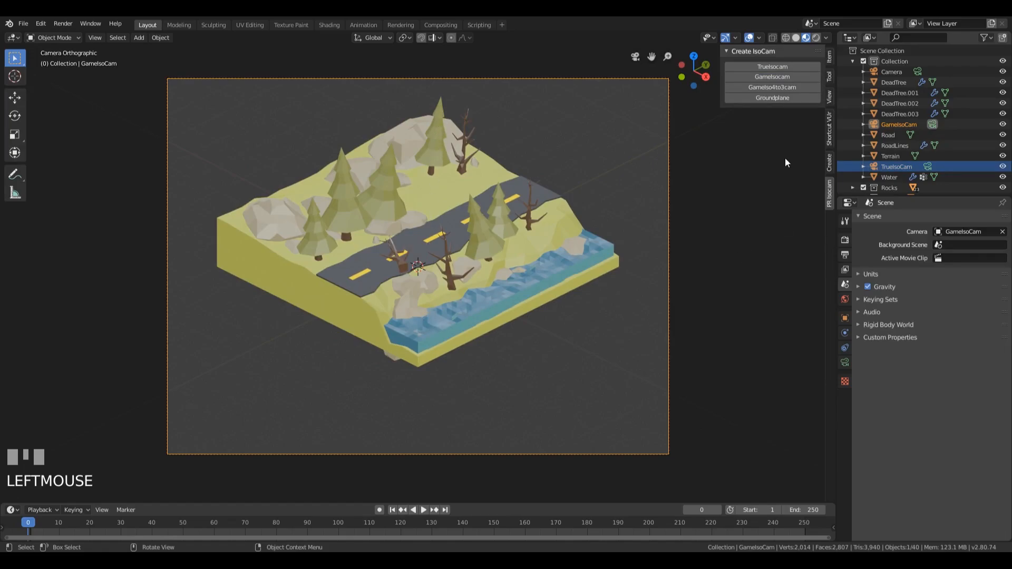
click(786, 87)
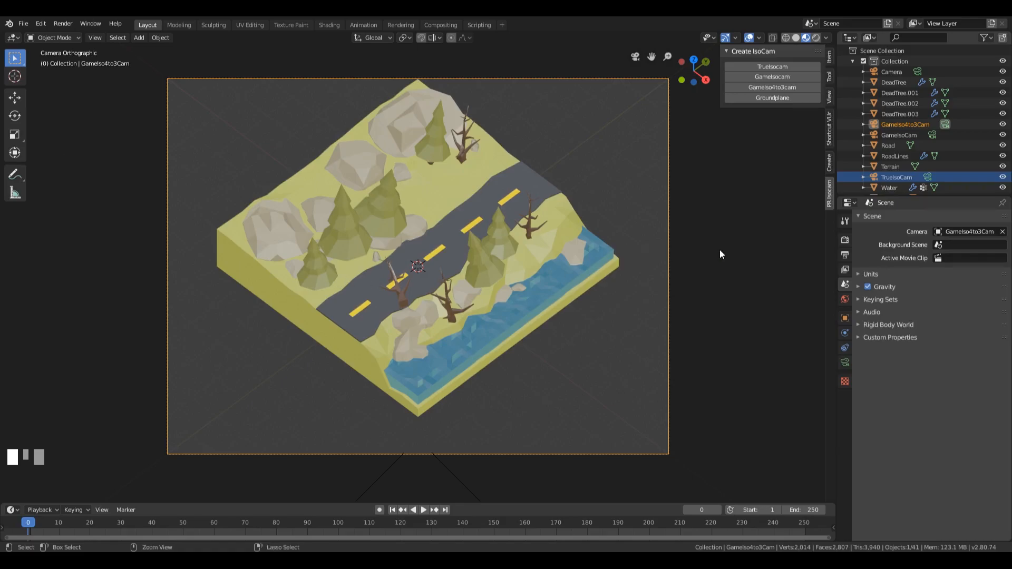
- Undo the creation of the three IsoCam cameras and hide the transform values
key(ctrl+z)
key(ctrl+z)
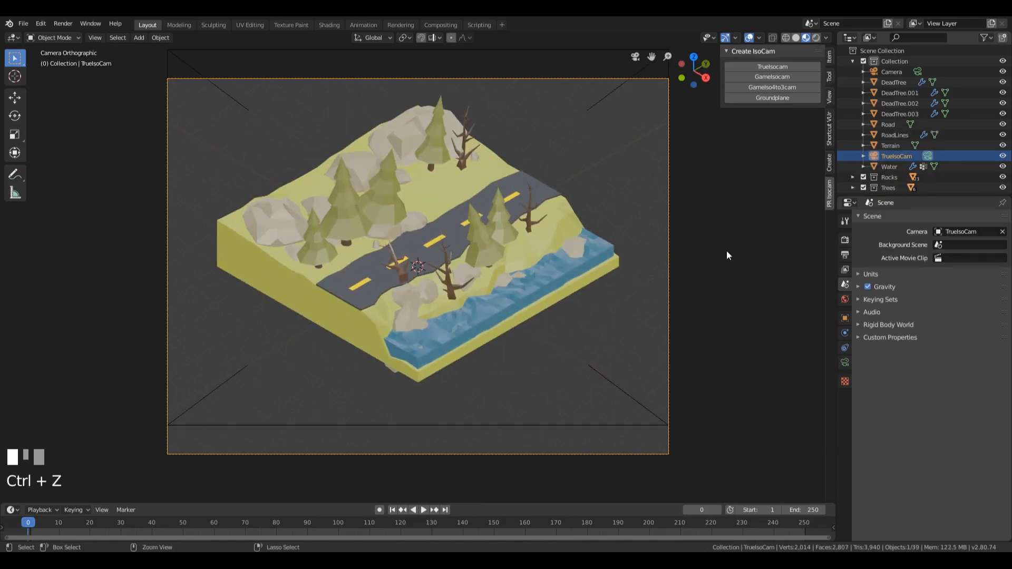
key(ctrl+z)
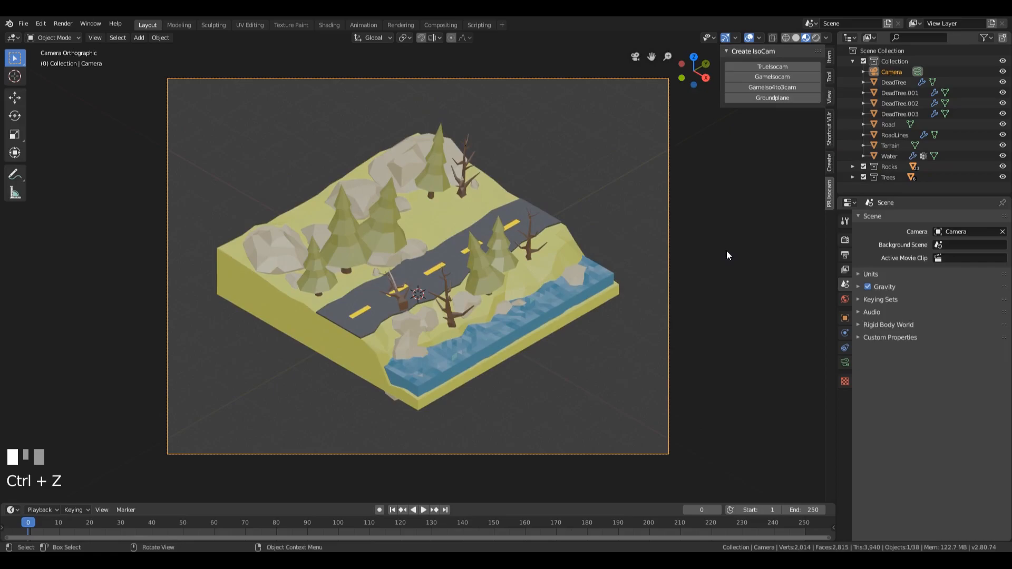
click(831, 59)
key(n)
key(n)
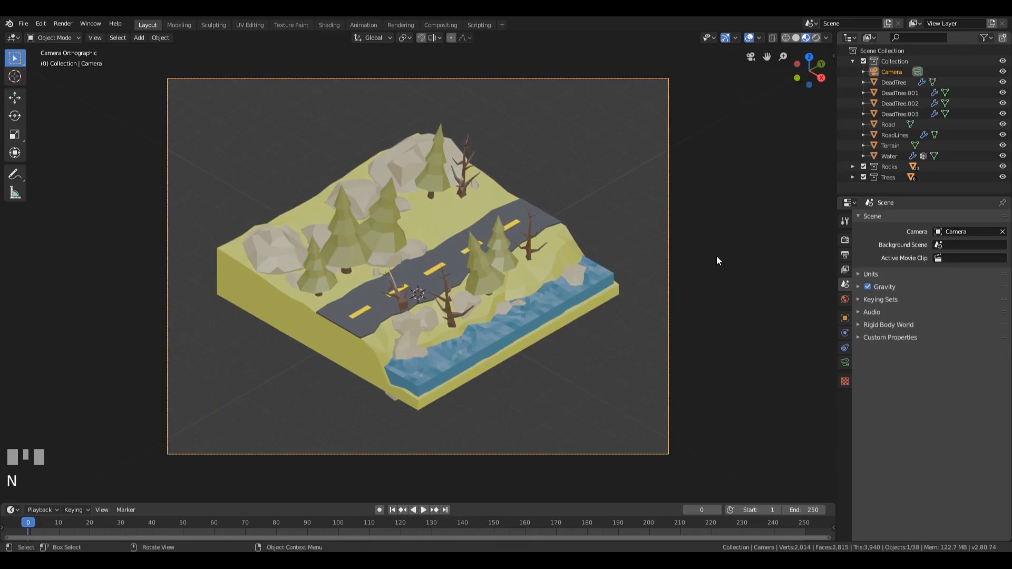